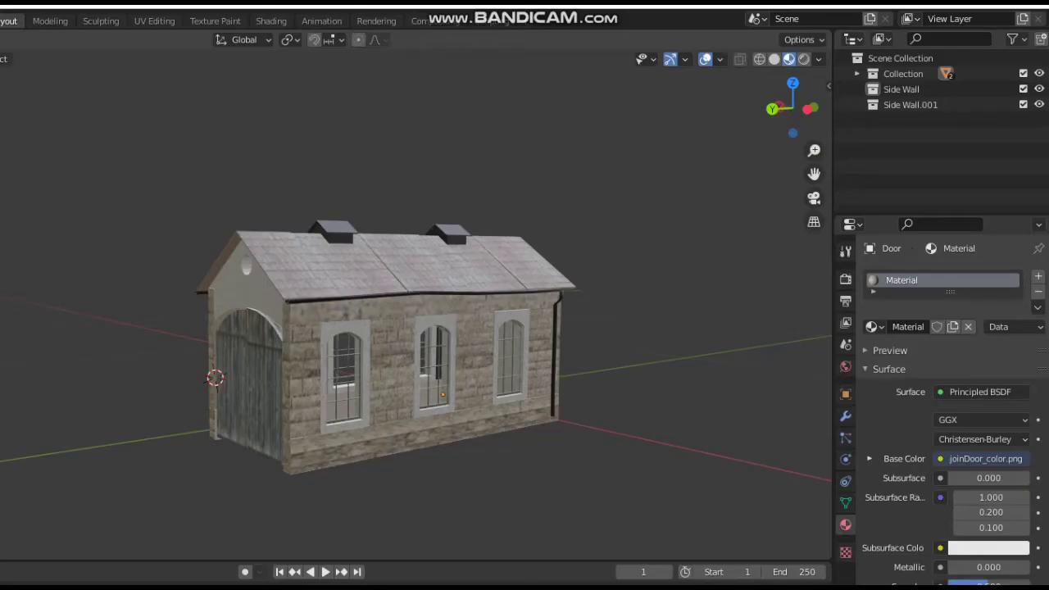
middle_drag(410, 328, 189, 328)
middle_drag(430, 343, 123, 377)
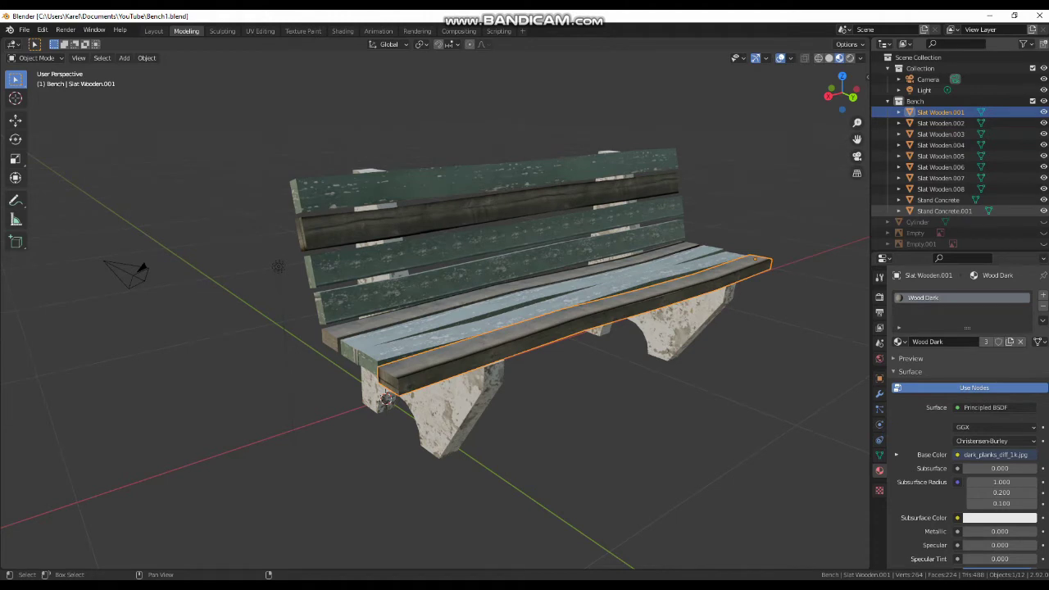
Select all the bench's slats and concrete stands in the Bench collection and join them into one object.
shift+click(943, 211)
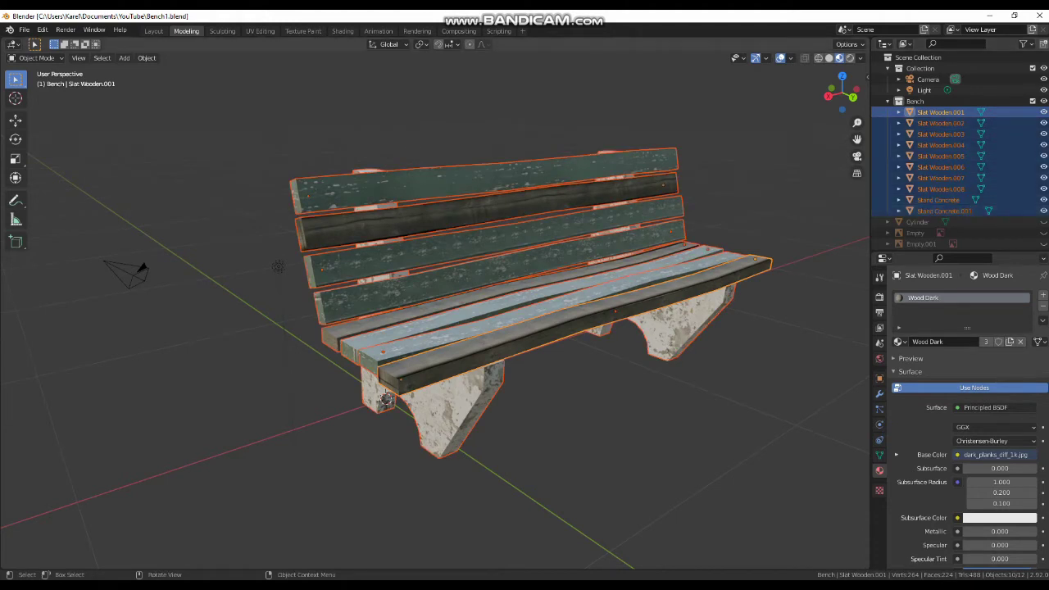
key(ctrl)
key(ctrl+j)
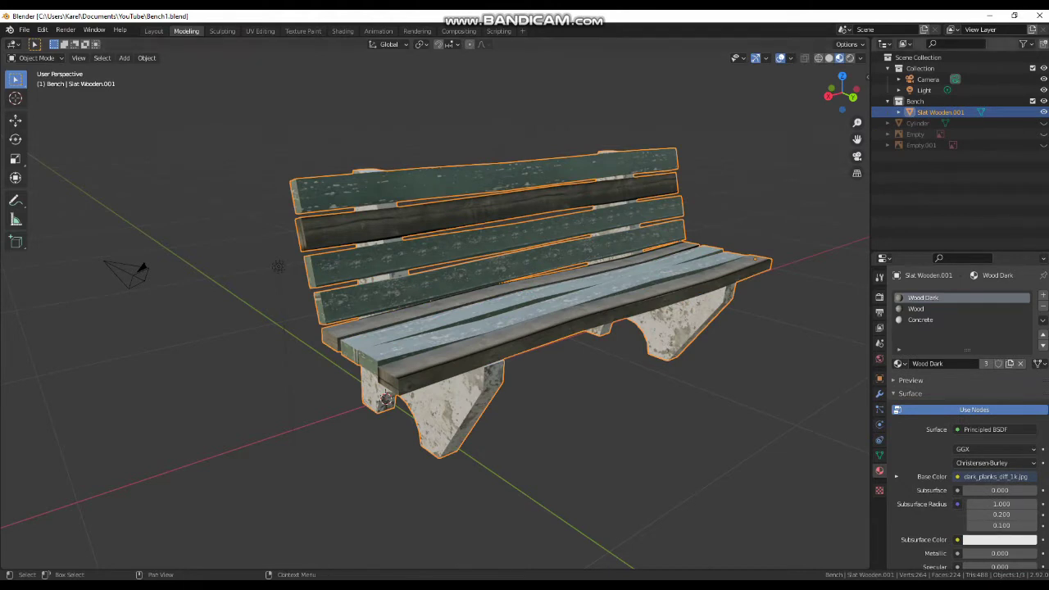
Rename the joined bench object as "Joined together bench".
key(shift)
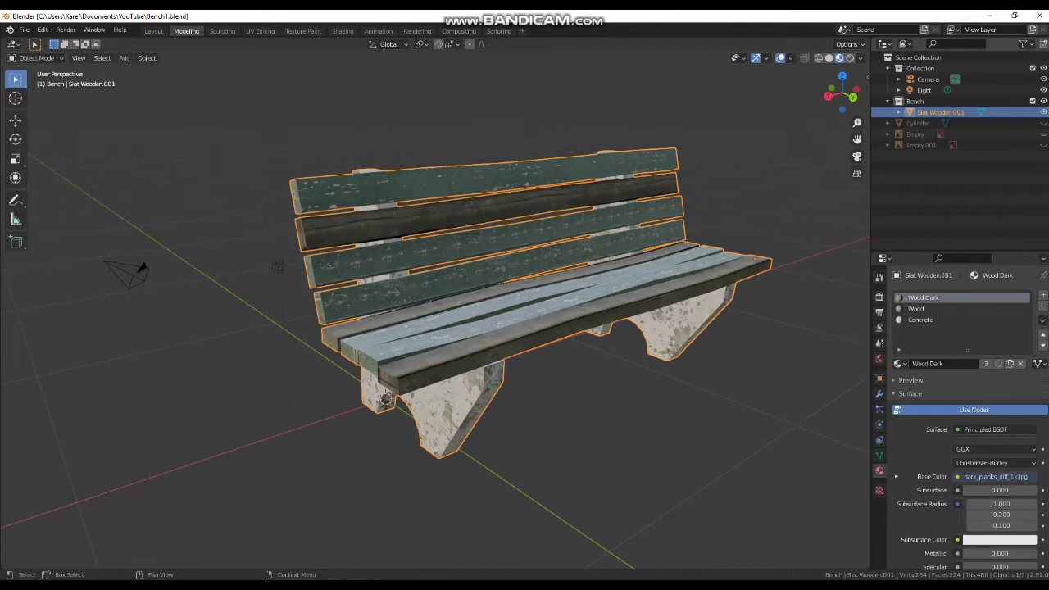
key(F2)
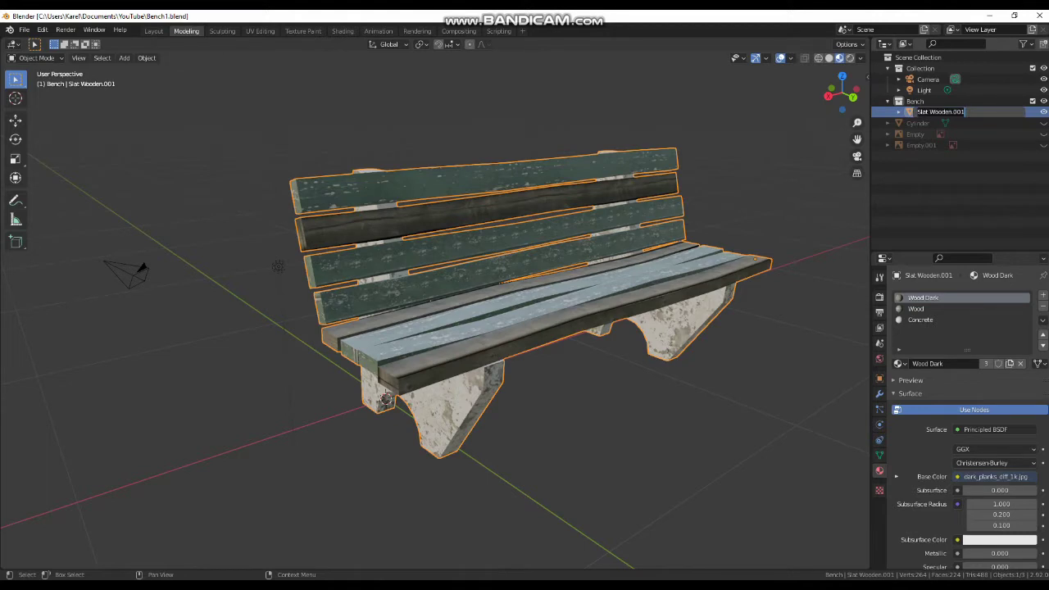
key(BackSpace)
text(Leined to)
text(gether)
text( bench)
key(Return)
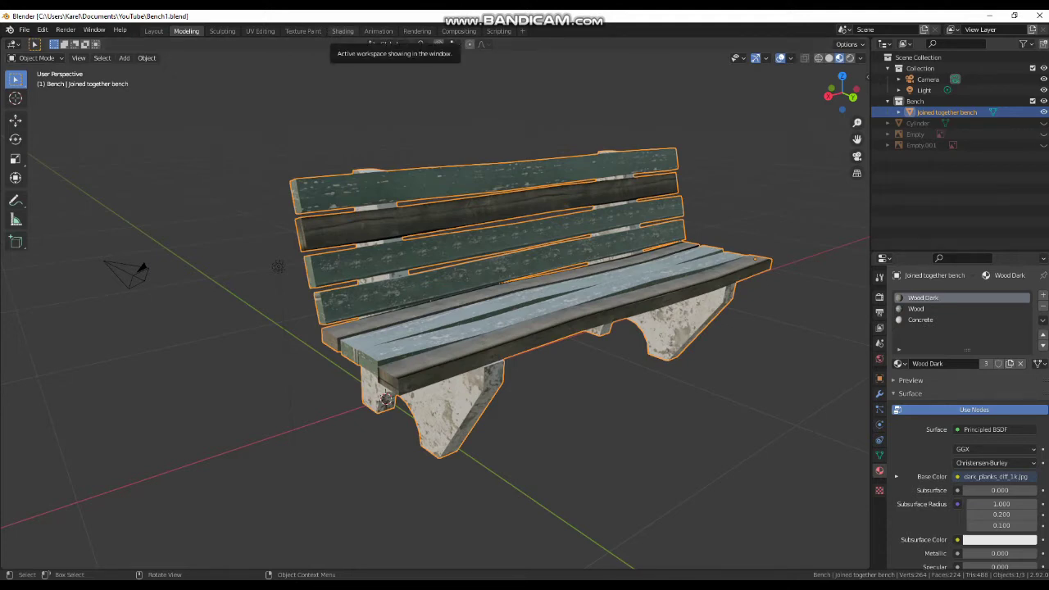
Switch to the Shading workspace and show the Principled Baker settings in a widened node editor sidebar.
click(343, 31)
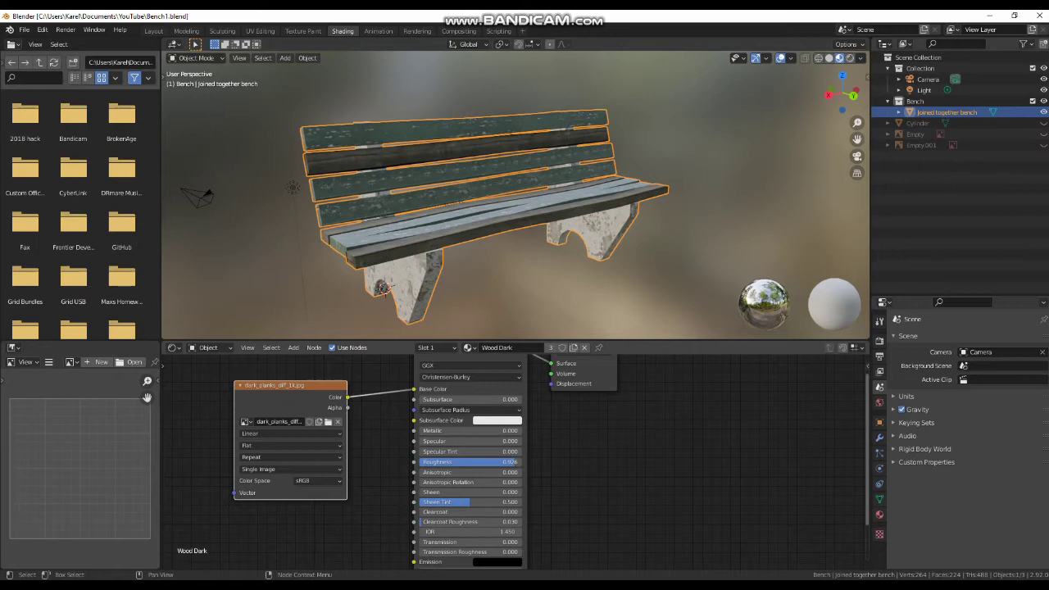
key(n)
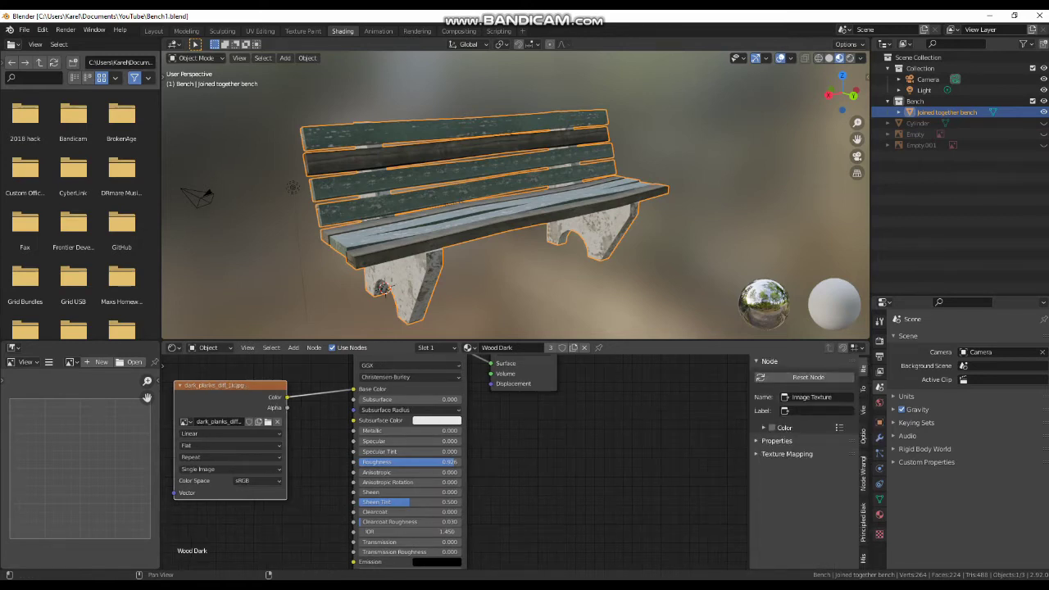
click(863, 521)
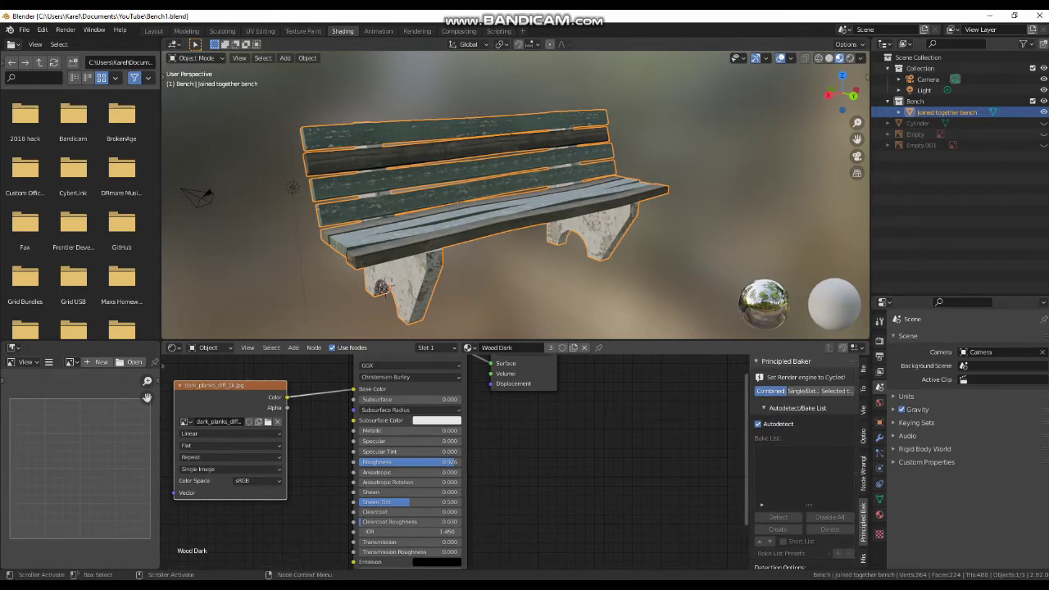
drag(749, 459, 580, 460)
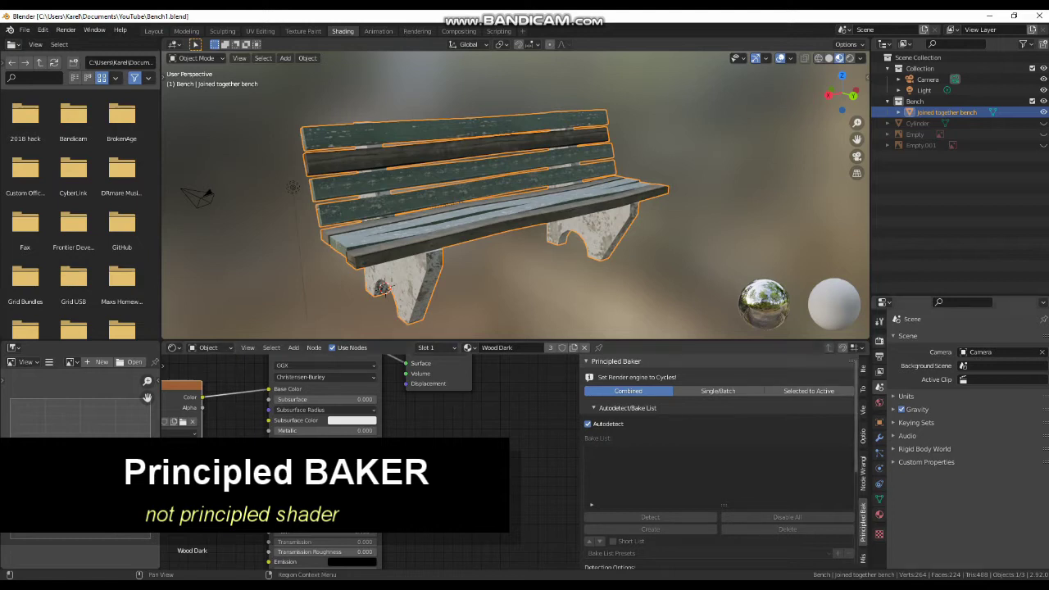
Set the scene's render engine to Cycles.
click(879, 340)
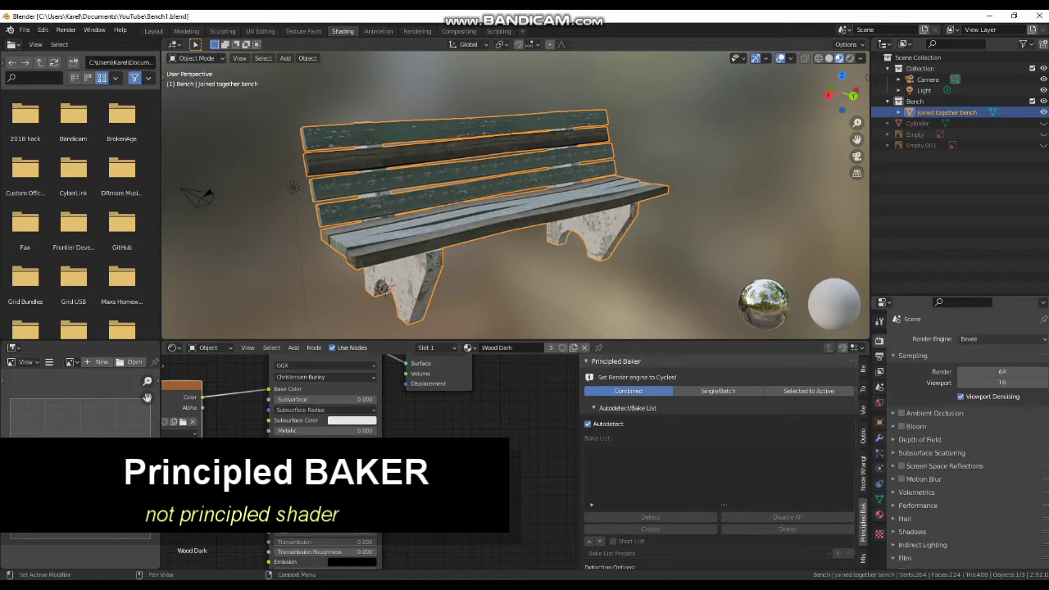
click(1002, 339)
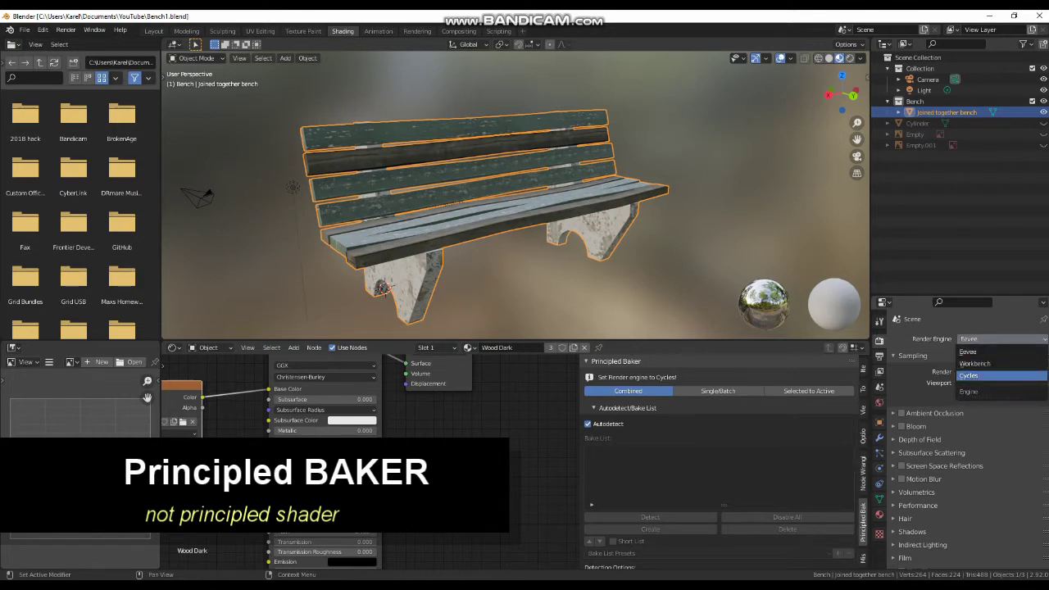
click(969, 376)
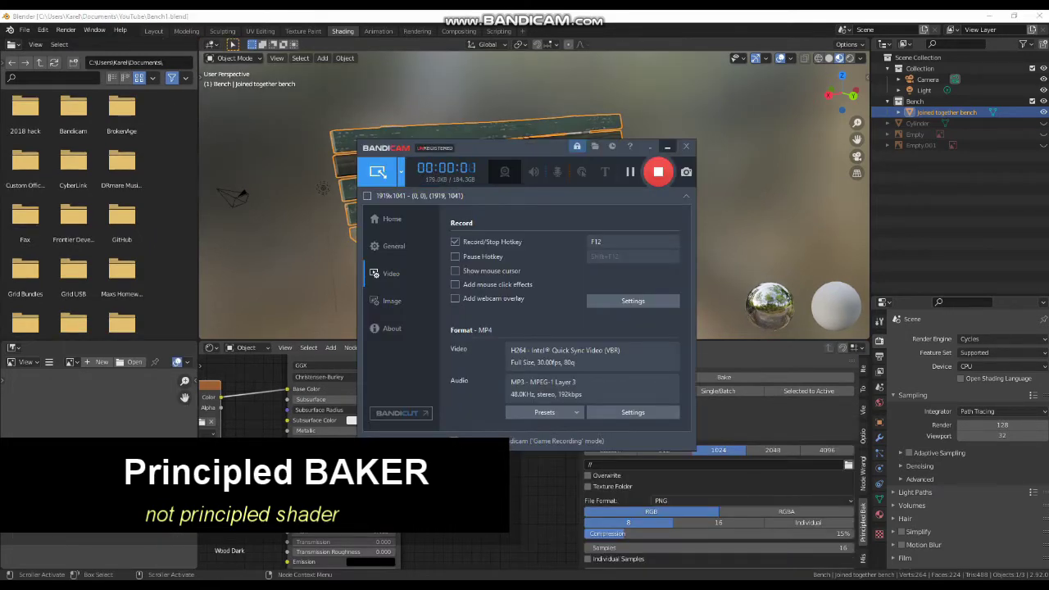
click(667, 147)
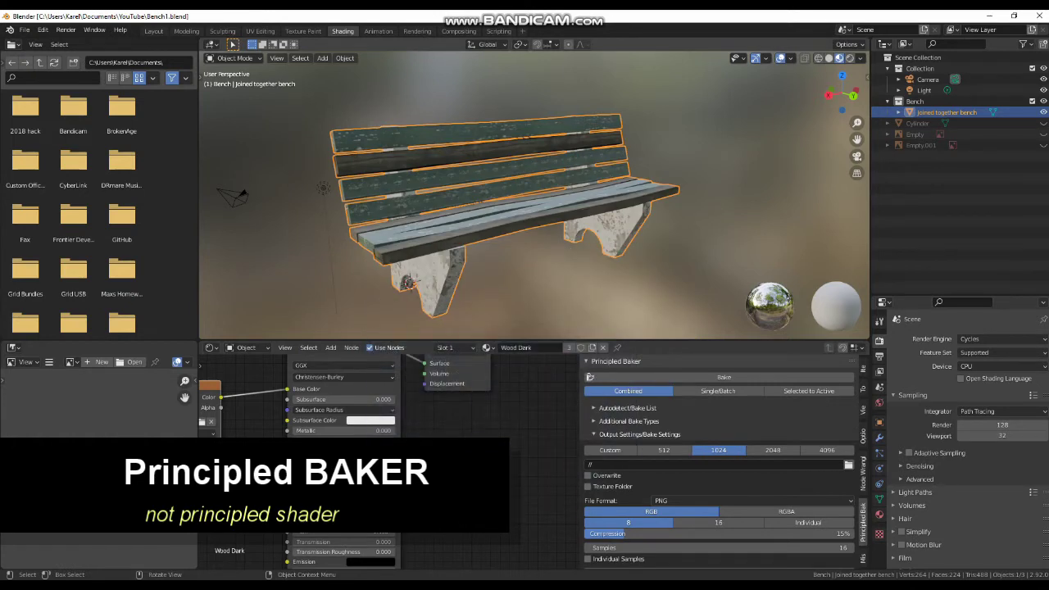
Put the joined bench in Edit Mode and select its whole mesh.
click(238, 59)
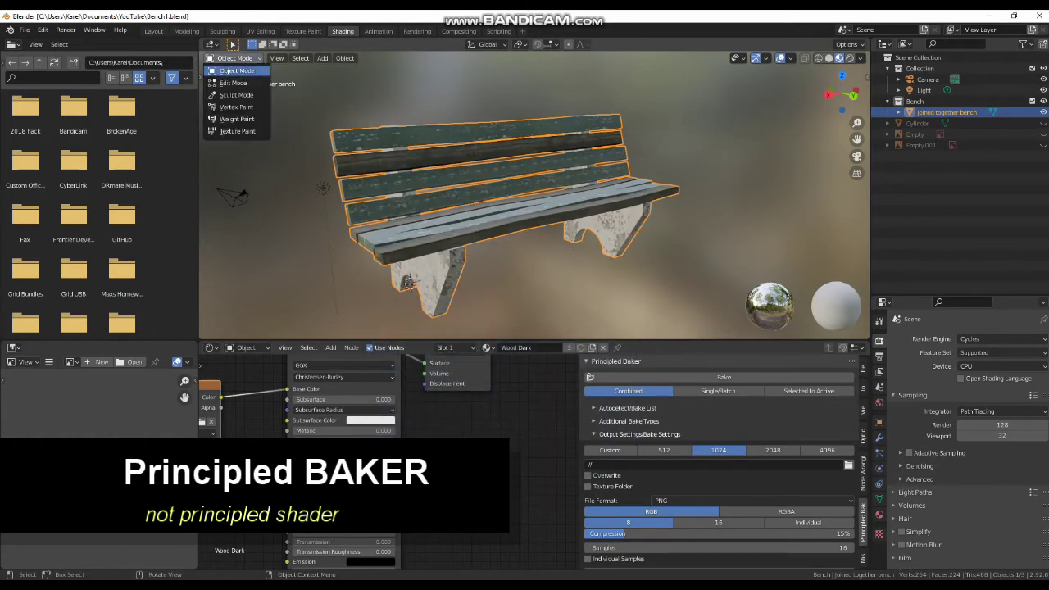
click(233, 83)
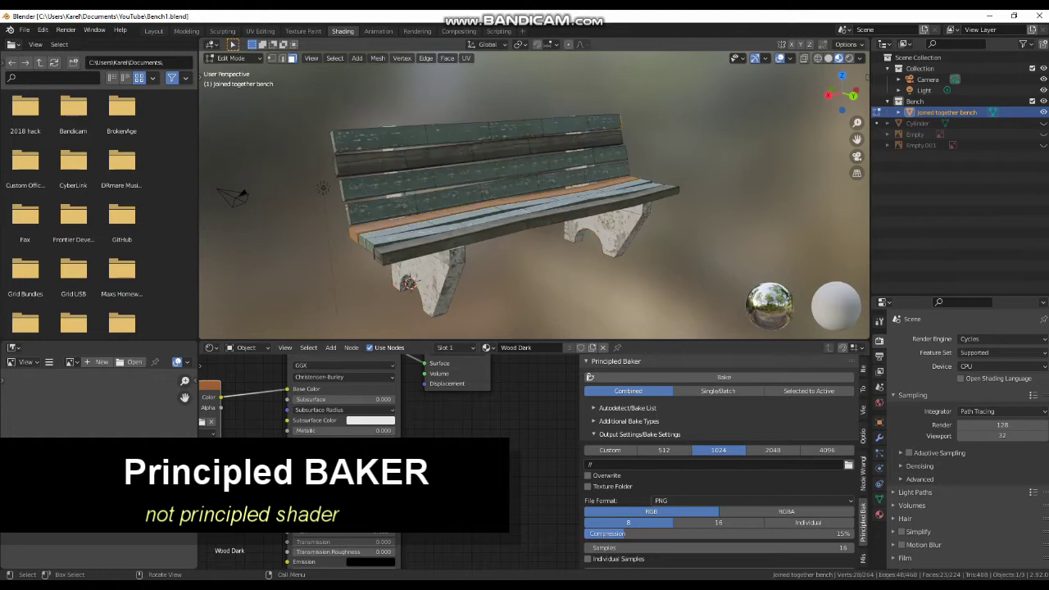
key(a)
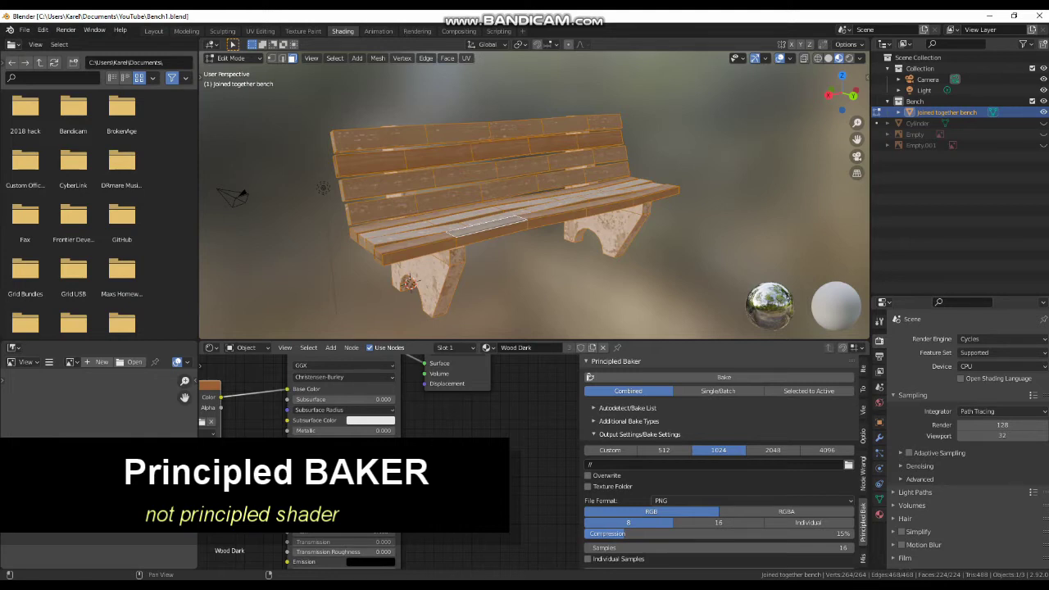
Examine Principled Baker's output and bake settings, including samples, plus its Auto UV unwrap and Selected to Active options.
scroll(718, 462, down, 1)
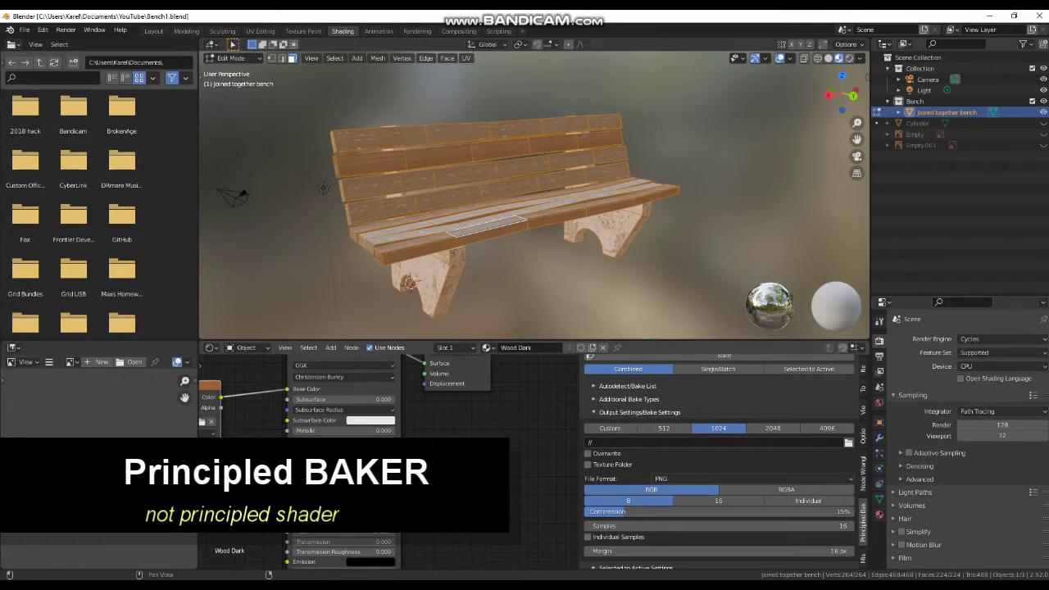
scroll(719, 463, down, 1)
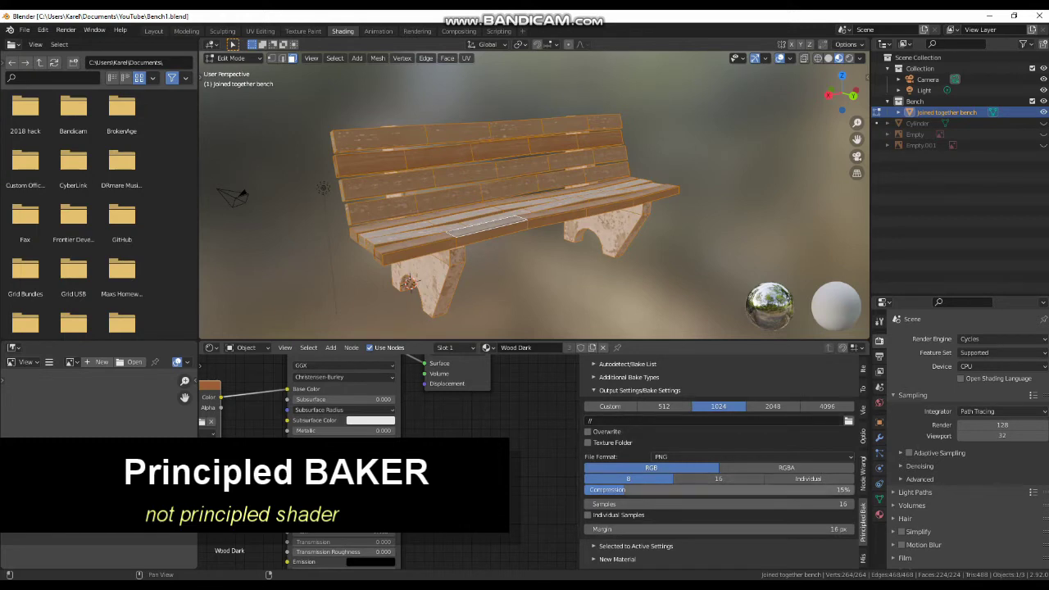
click(713, 504)
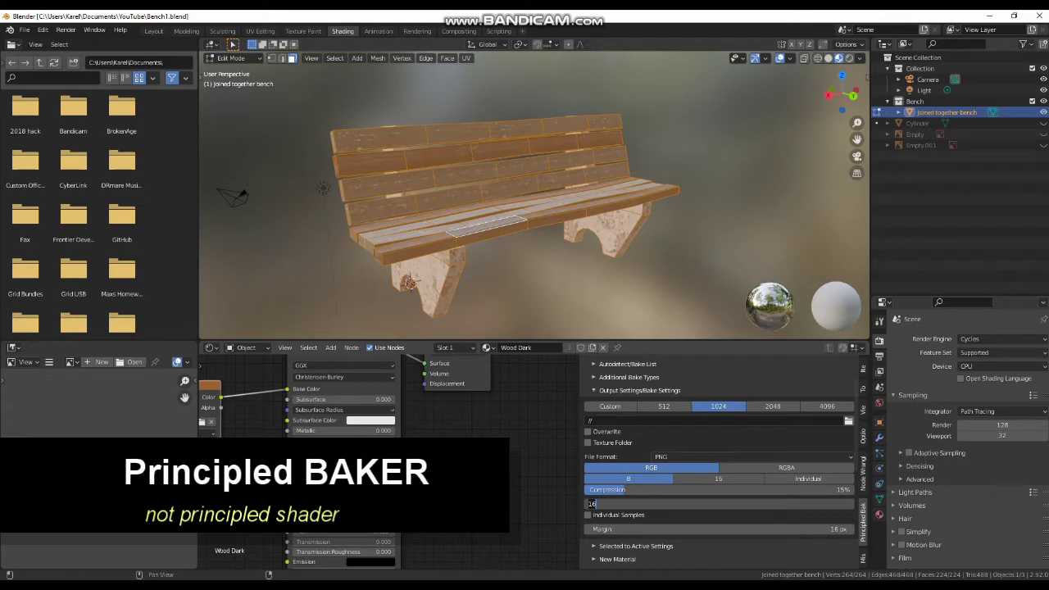
key(Escape)
click(639, 390)
click(621, 443)
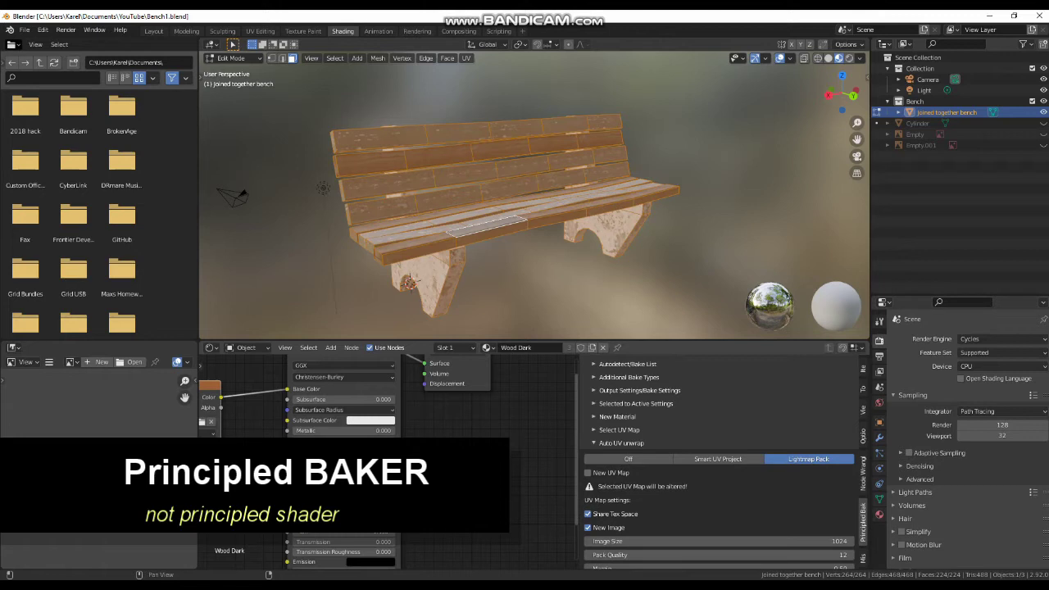
click(636, 404)
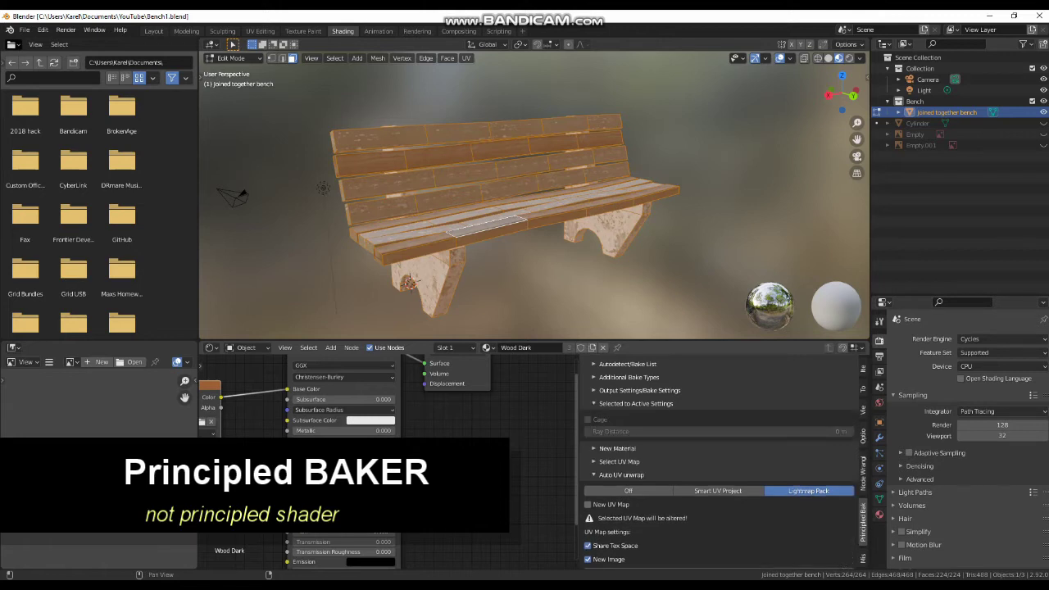
click(636, 403)
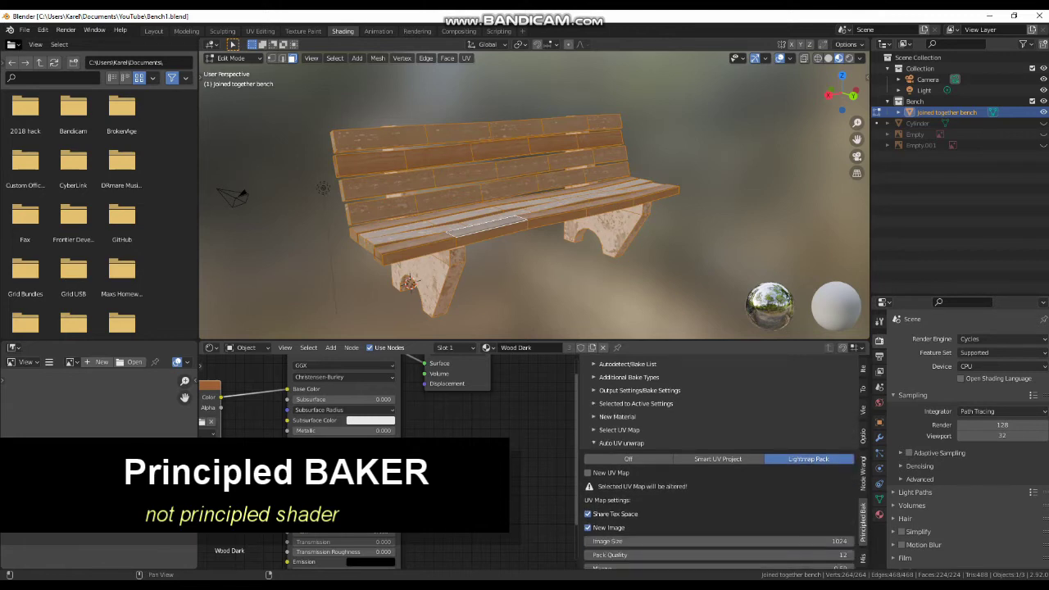
Set Principled Baker's target UV map to 2.
click(621, 430)
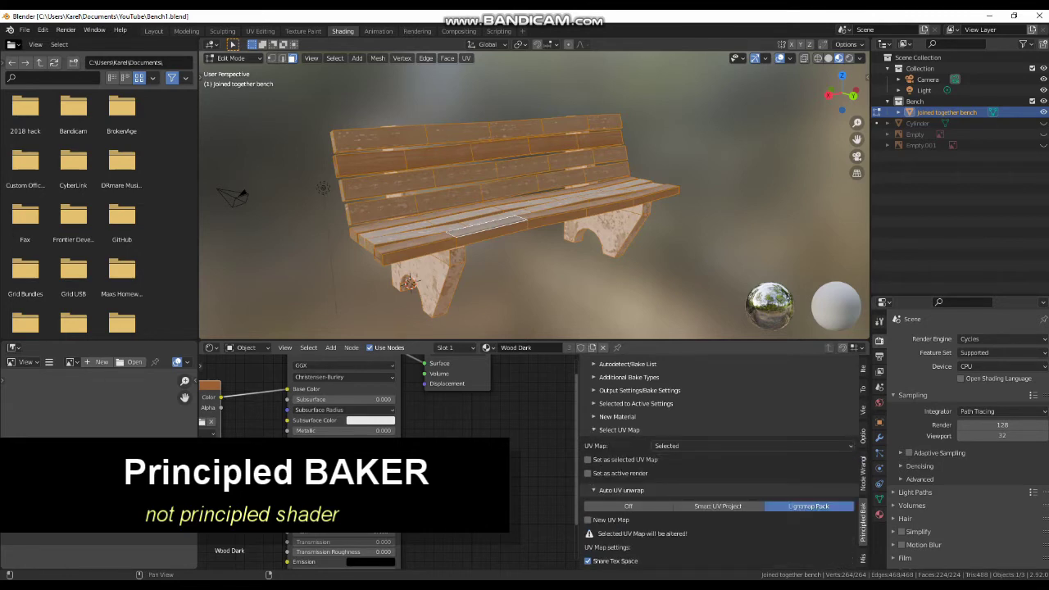
click(738, 446)
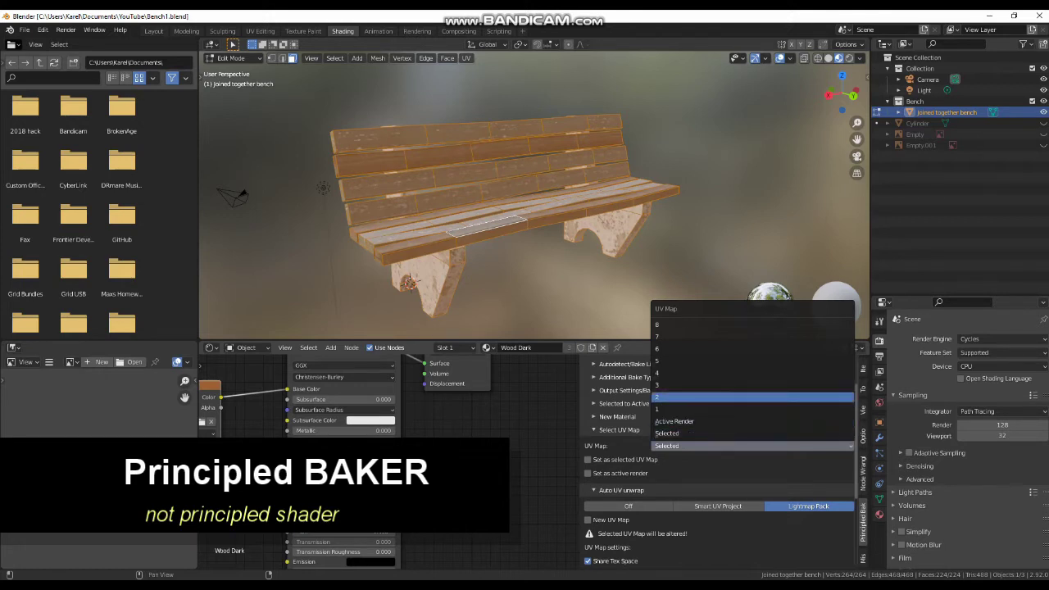
click(737, 397)
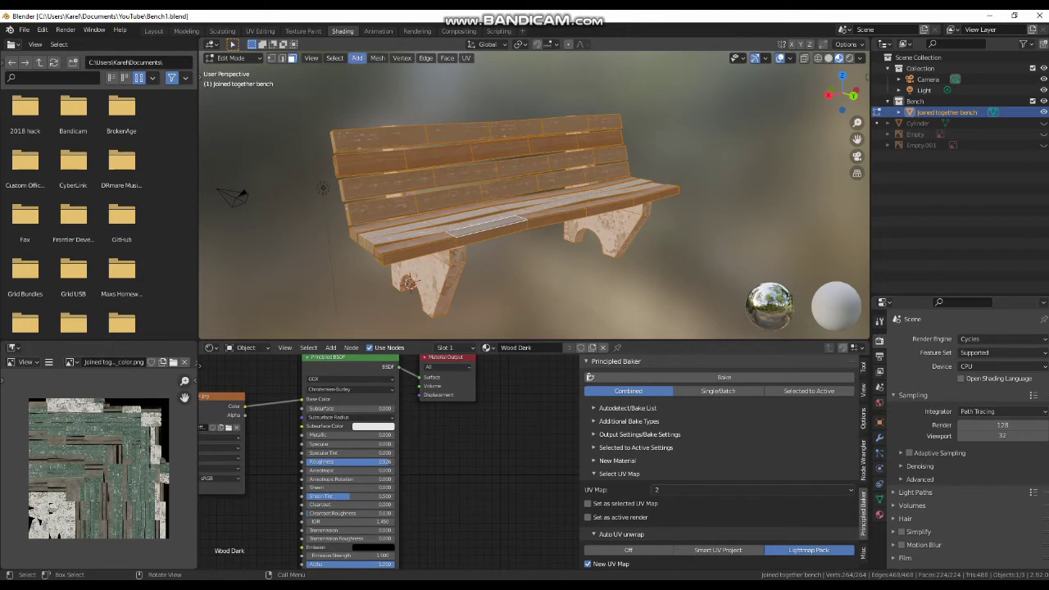
Switch to the UV Editing workspace to show the bench's UV layout.
key(ctrl+Page_Up)
key(ctrl+Page_Up)
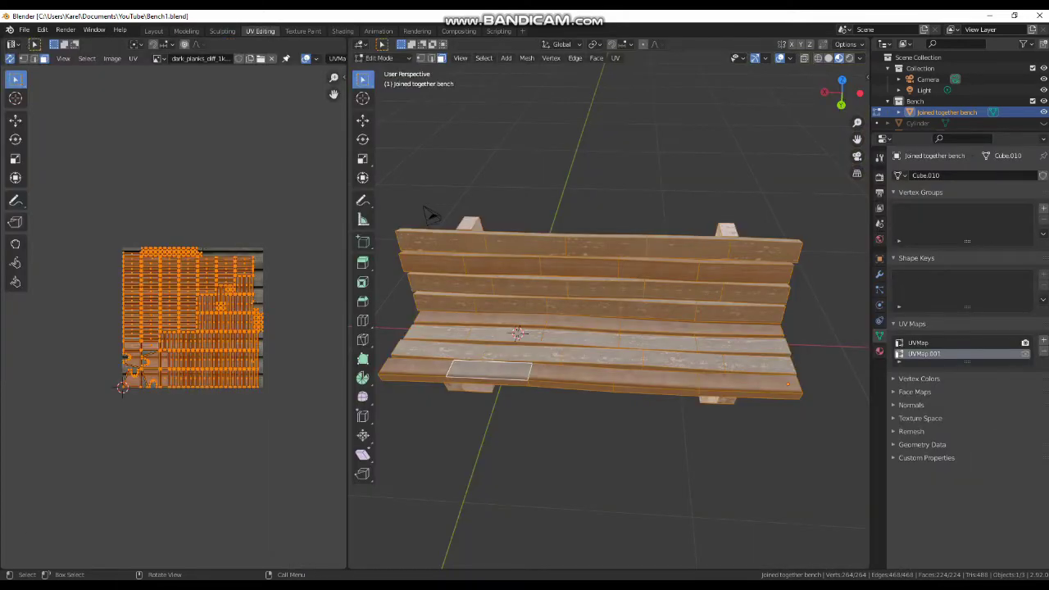
scroll(175, 316, up, 2)
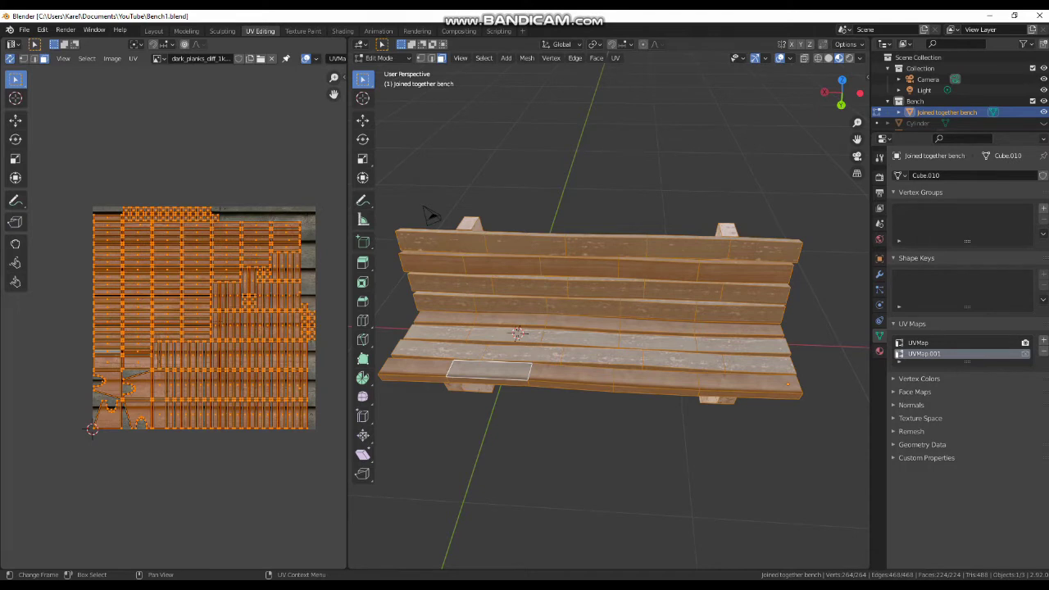
Display the baked image "Joined together bench_color.png" behind the bench's UV layout.
click(157, 59)
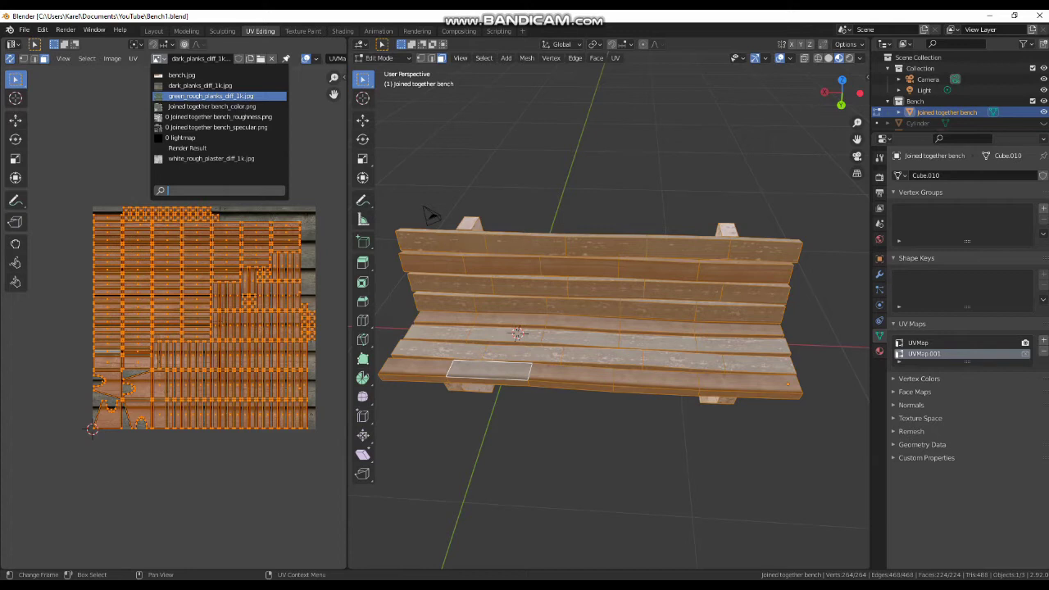
click(211, 96)
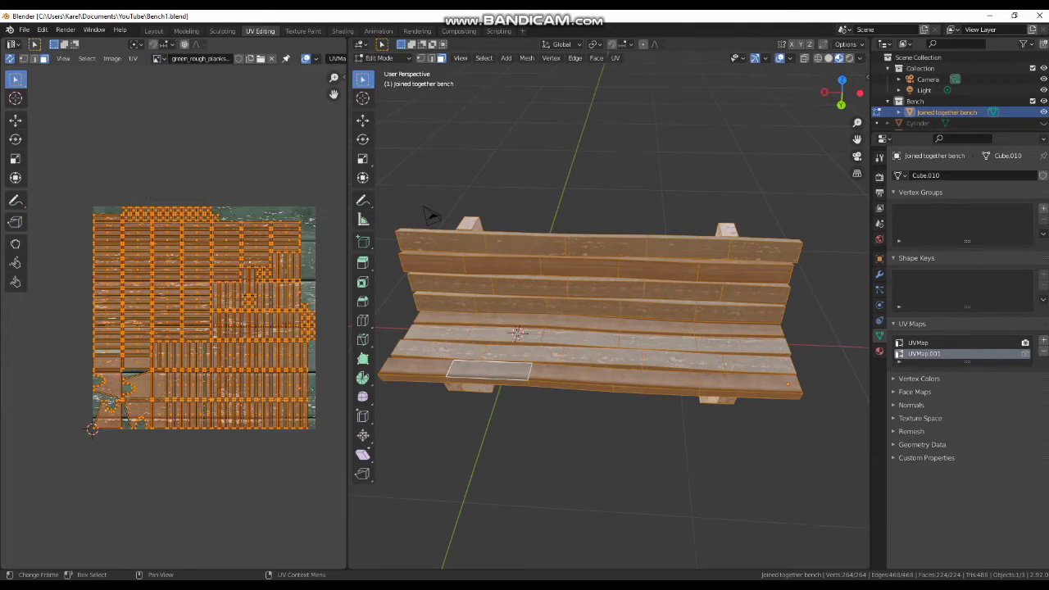
click(158, 59)
key(Up)
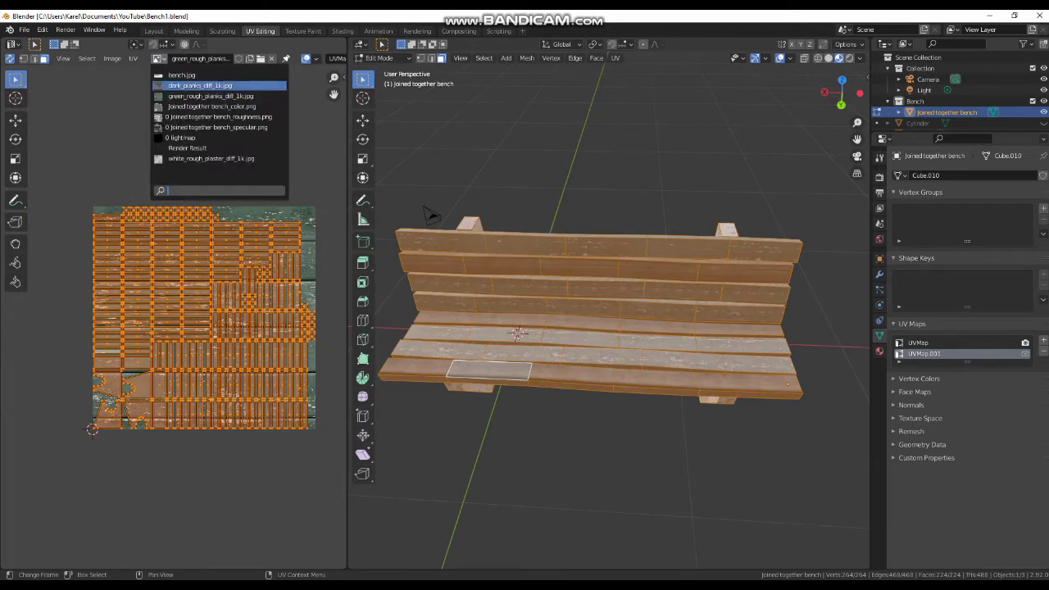
key(Down)
key(Down)
key(Down)
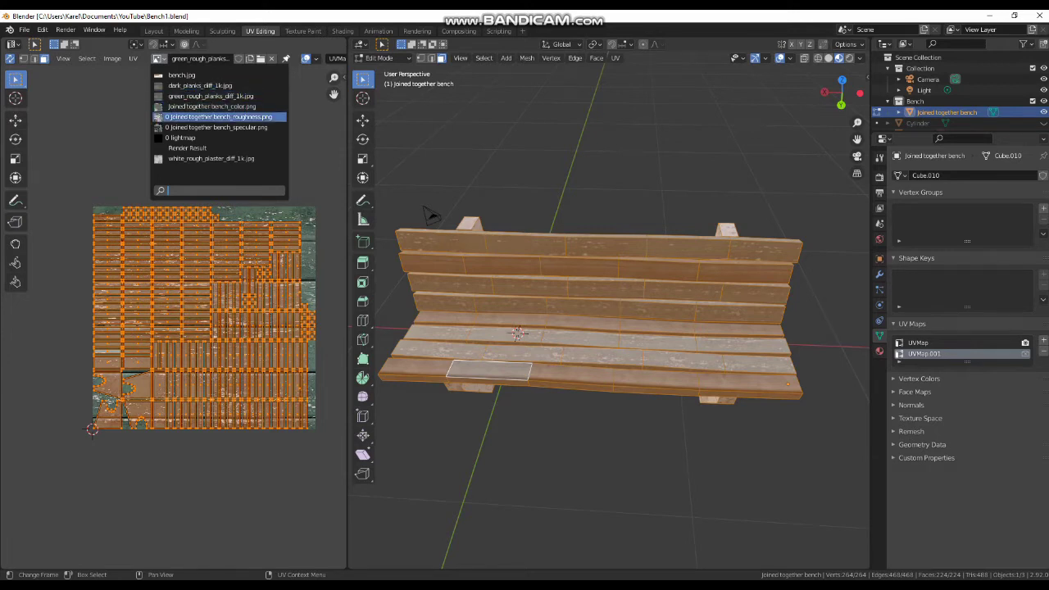
key(Up)
key(Return)
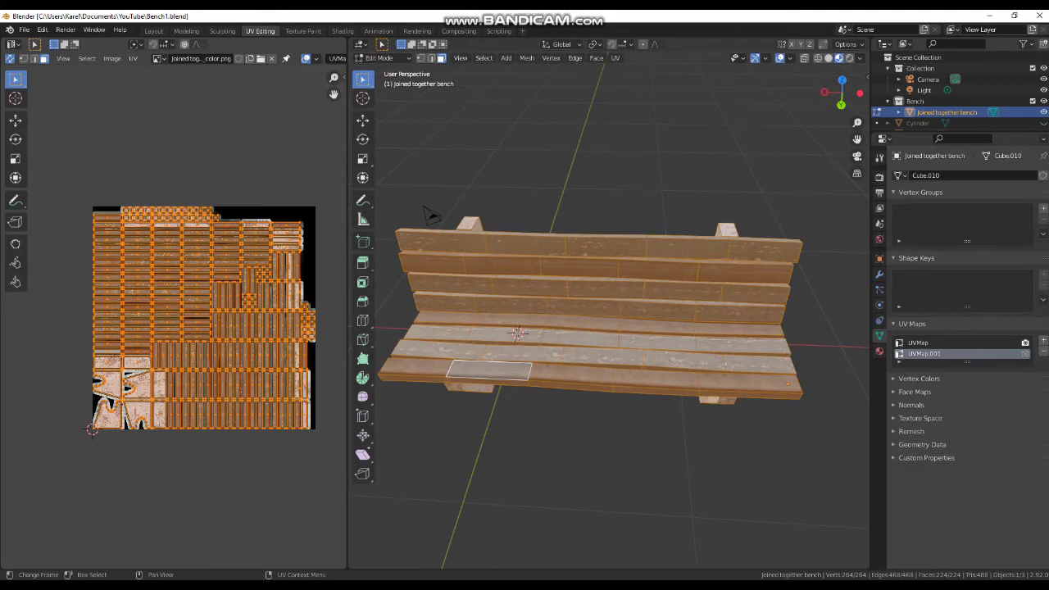
scroll(174, 317, up, 2)
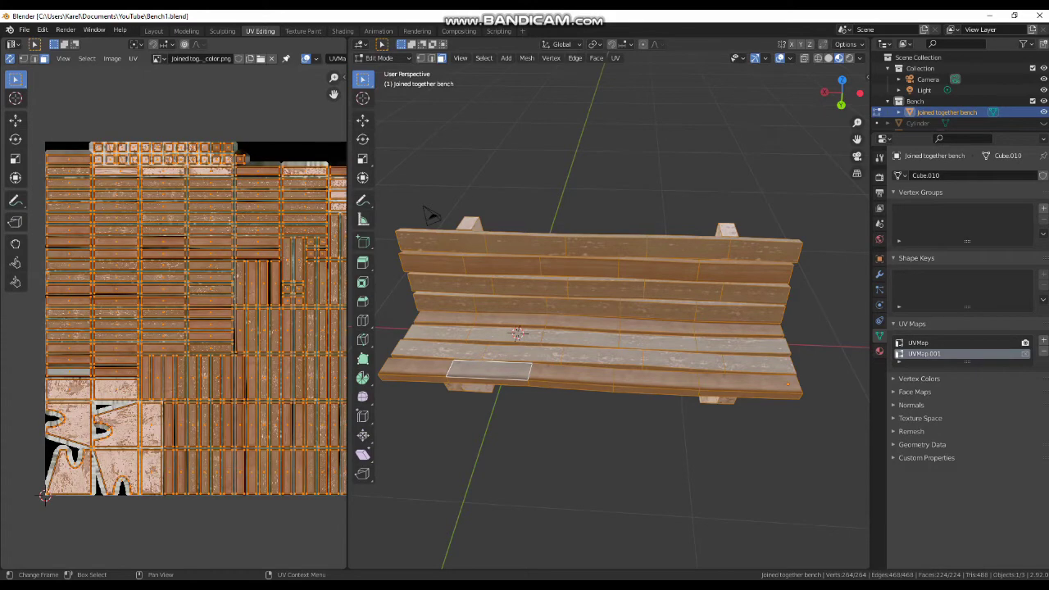
scroll(174, 316, down, 1)
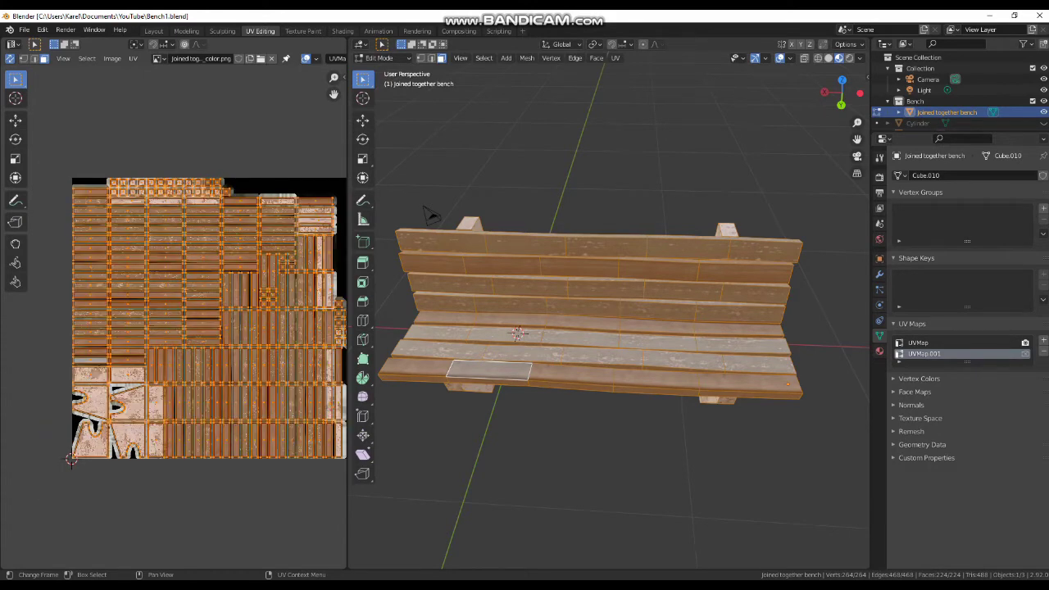
In the Shading workspace, remove the Wood Dark, Wood and Concrete material slots from the joined bench.
click(343, 31)
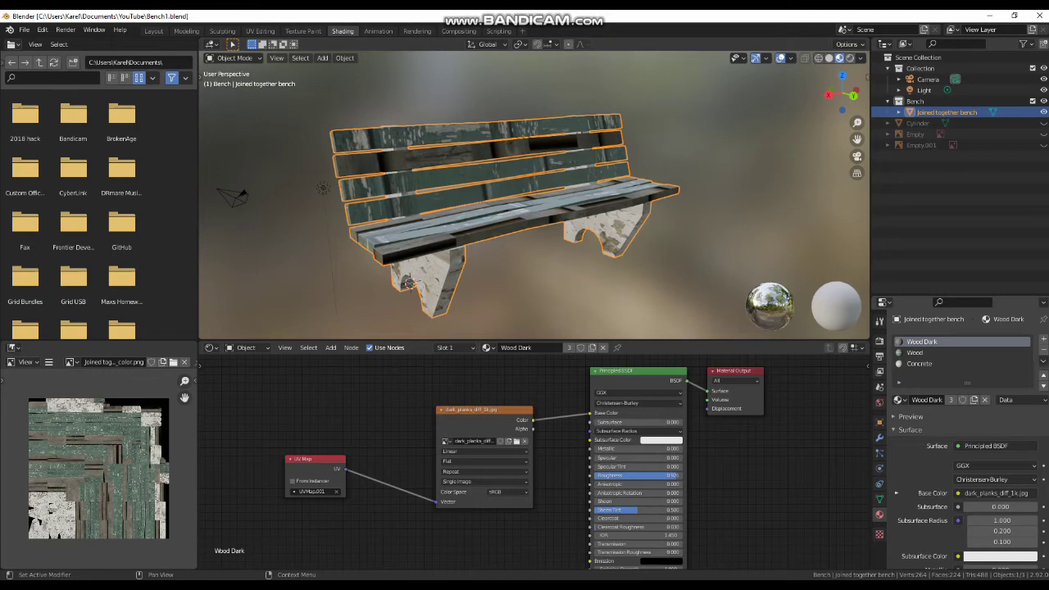
click(1043, 349)
click(1043, 349)
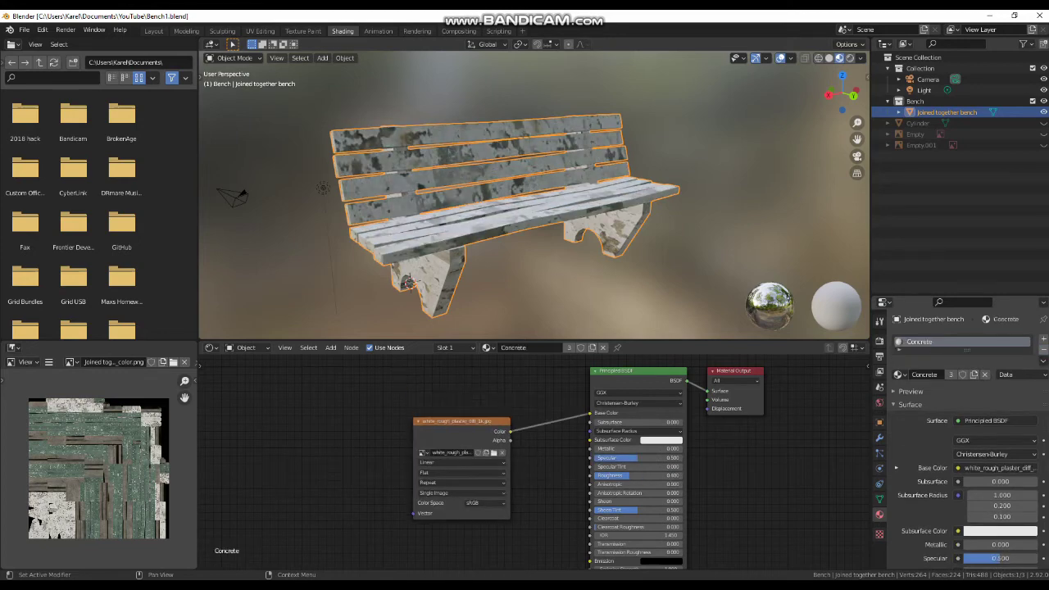
click(1043, 349)
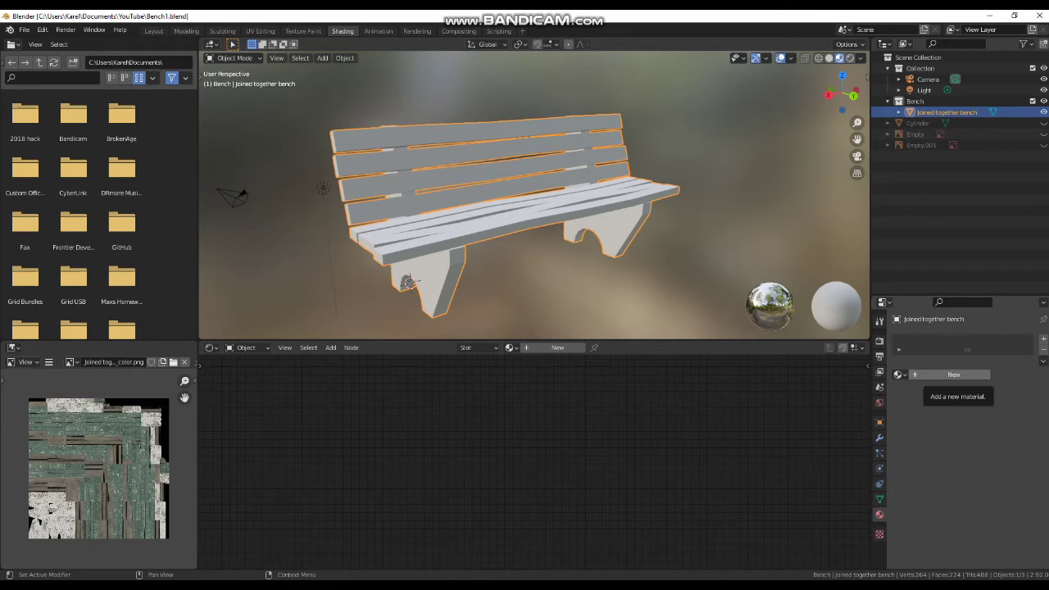
Add a new material to the bench and name it Wrapped.
click(951, 375)
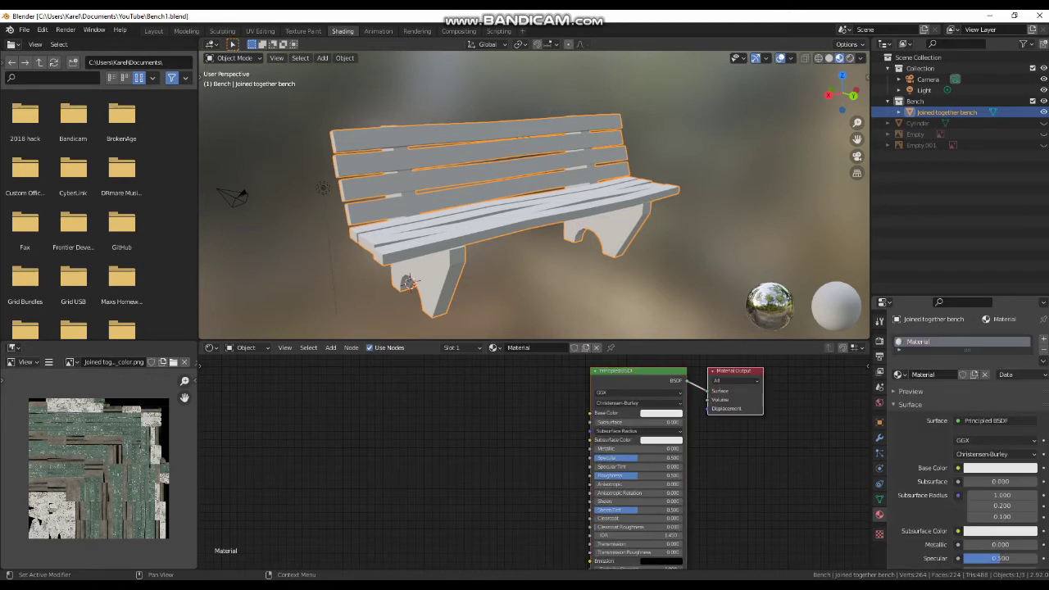
double_click(951, 375)
text(Wrapped)
key(Return)
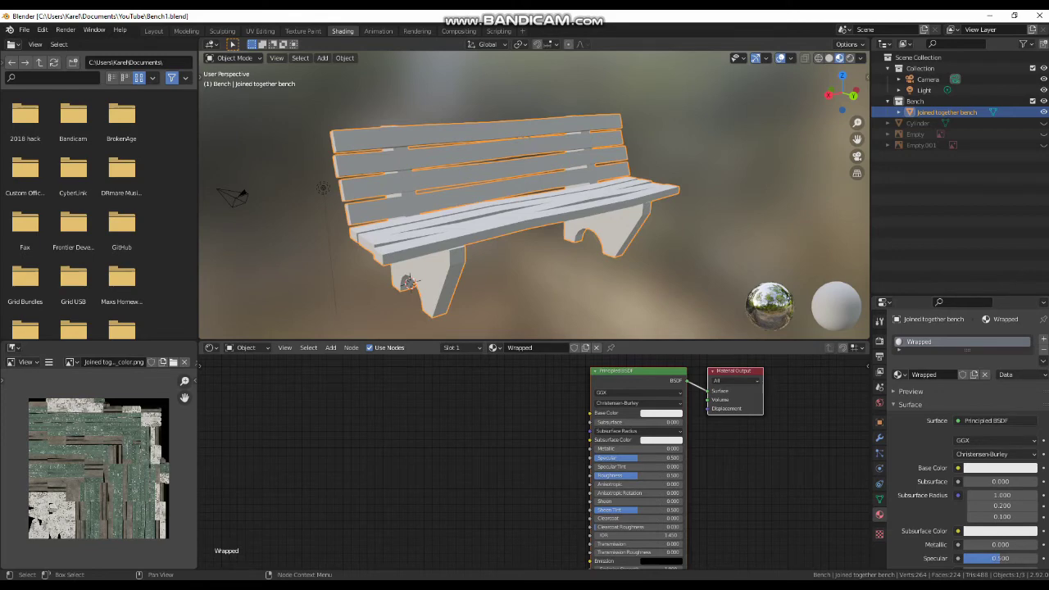
Bring "Joined together bench_color.png" from the YouTube folder into the Wrapped material as an image texture and connect its Color to Base Color.
key(alt+Tab)
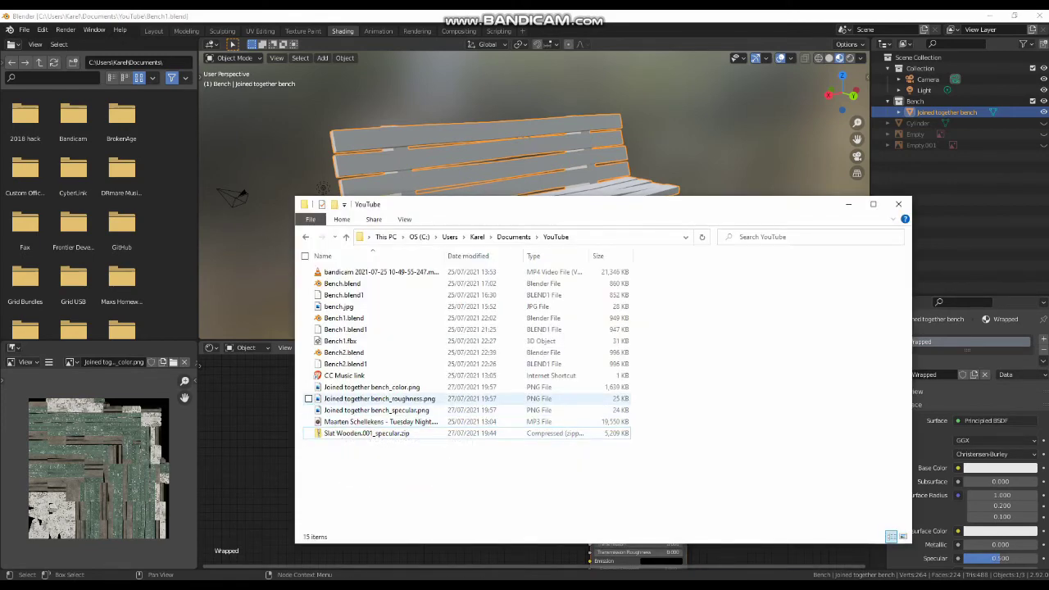
click(371, 387)
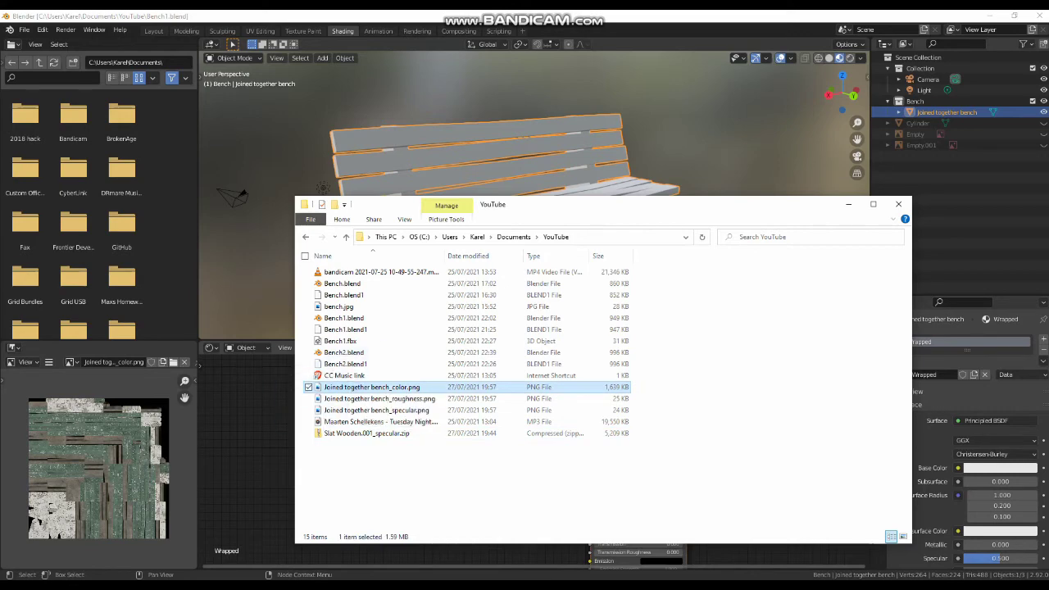
drag(372, 387, 255, 452)
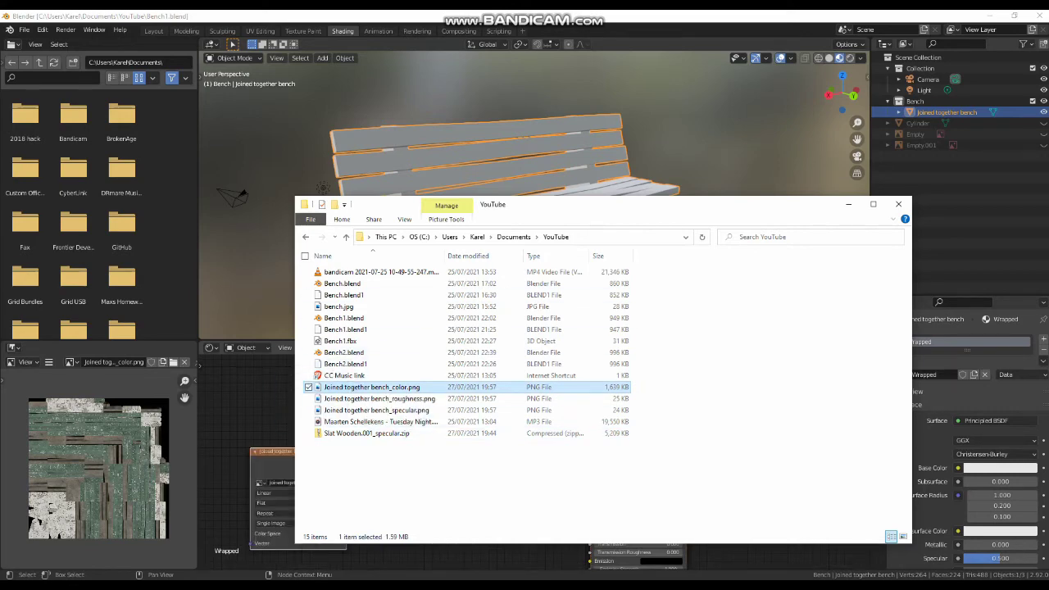
click(848, 204)
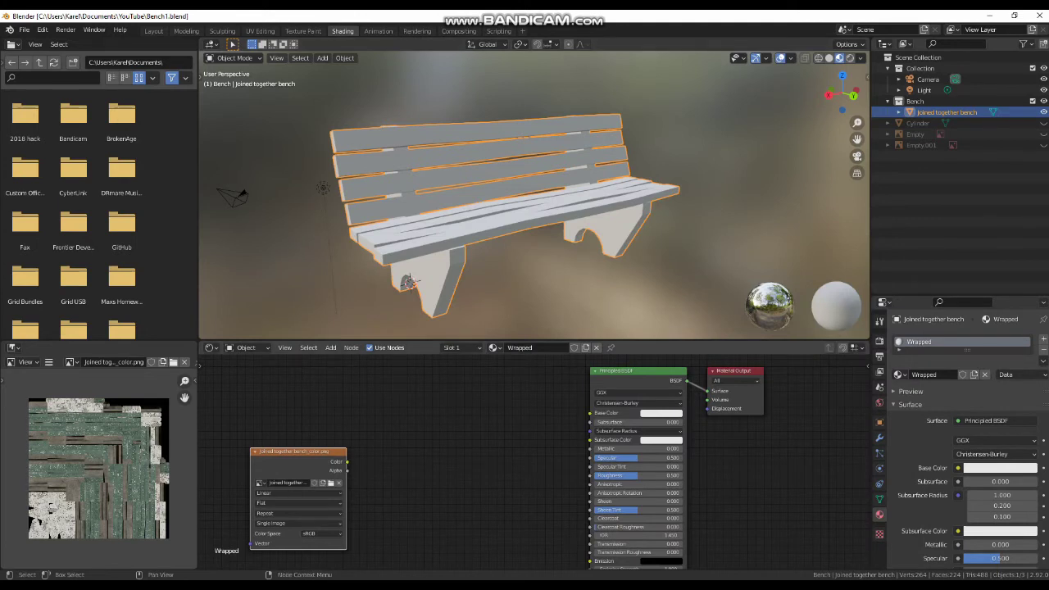
drag(295, 451, 590, 413)
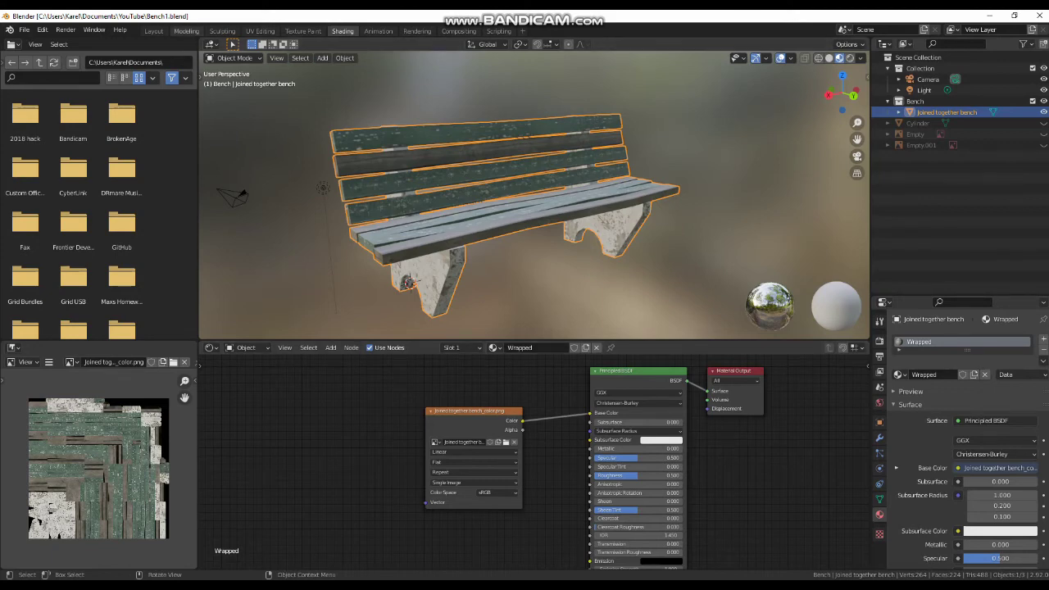
Return to the Modeling workspace in Object Mode, deselect the bench and inspect its baked texture from another angle.
click(186, 30)
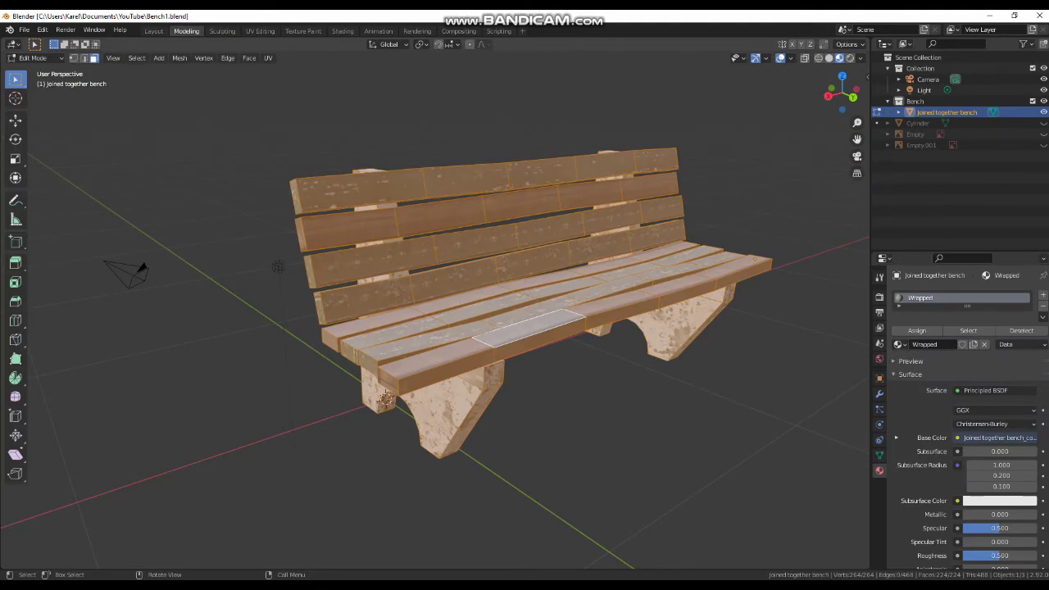
key(alt+a)
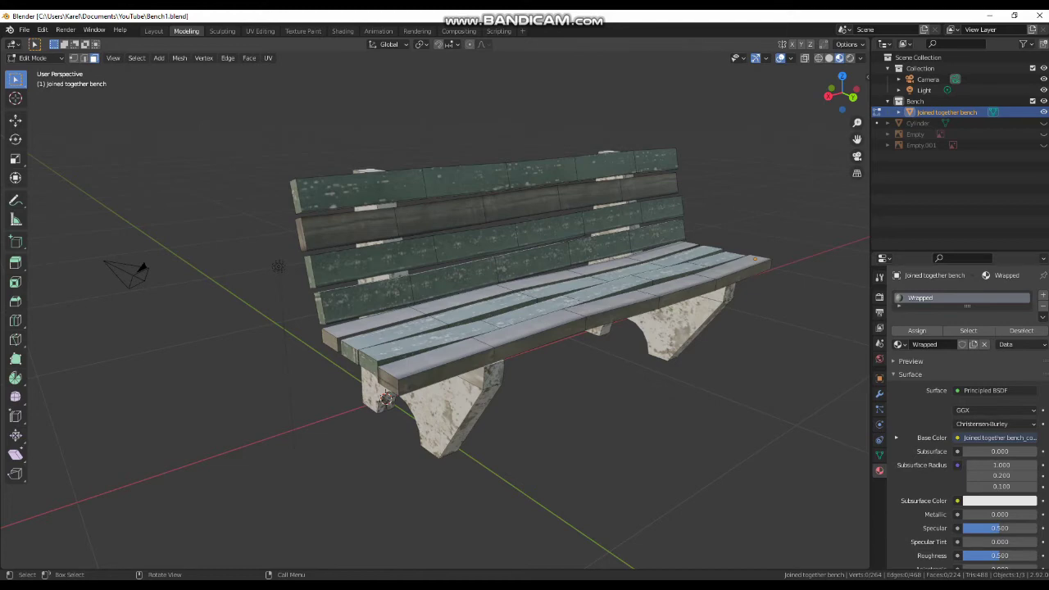
click(33, 58)
click(37, 71)
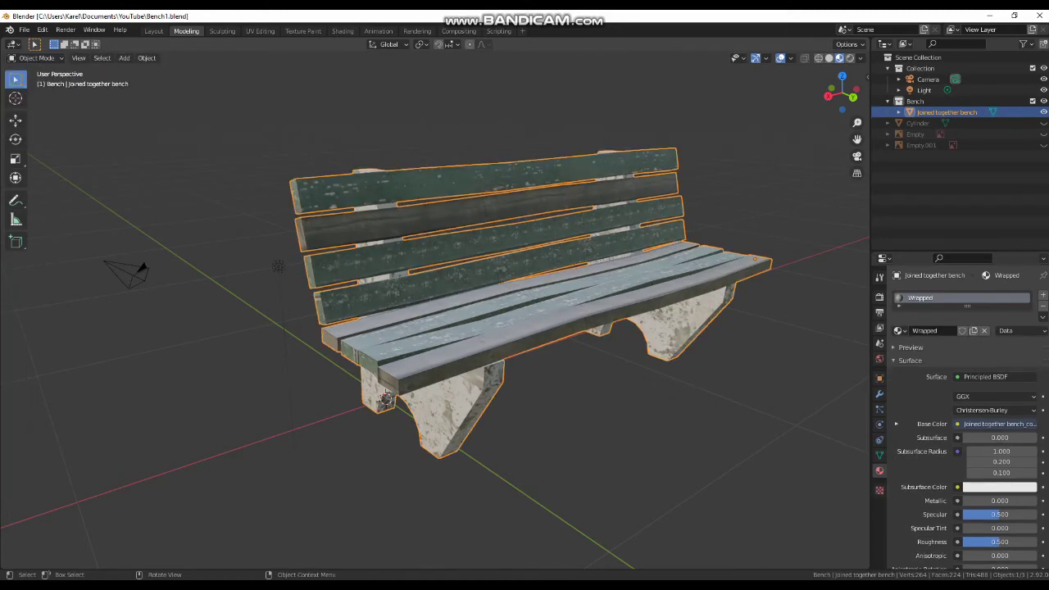
key(alt+a)
middle_drag(574, 320, 41, 352)
middle_drag(390, 406, 390, 406)
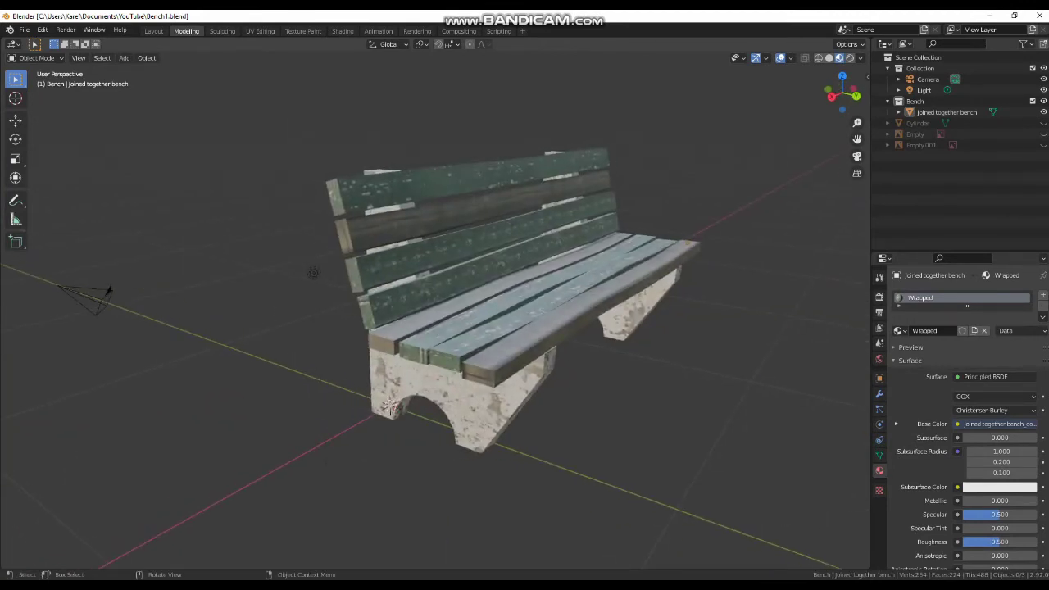
Select the joined bench and export it to the YouTube folder as Bench2.fbx with a scale of 0.1.
click(390, 406)
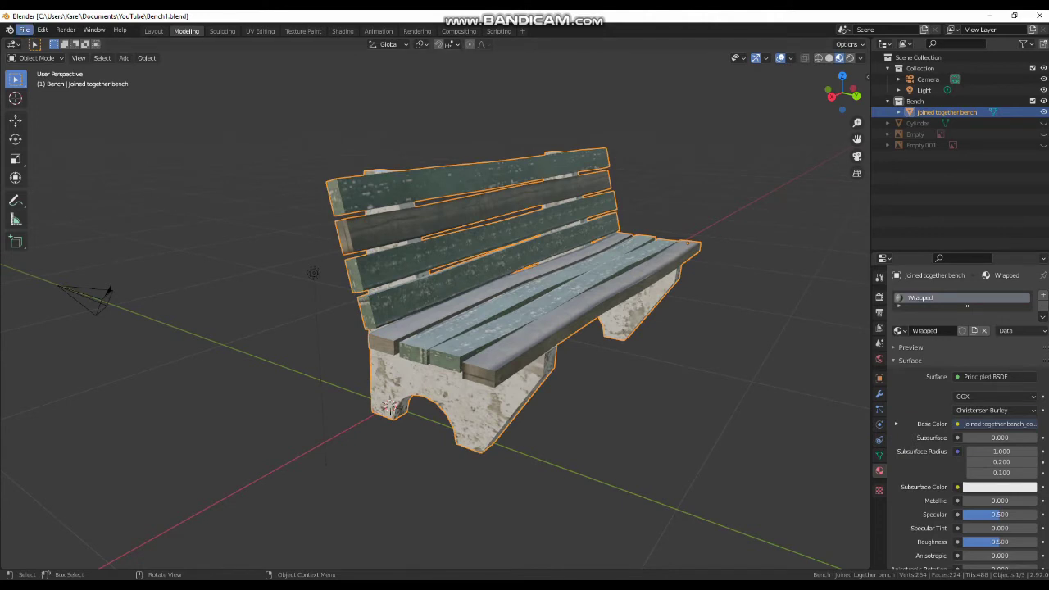
click(24, 29)
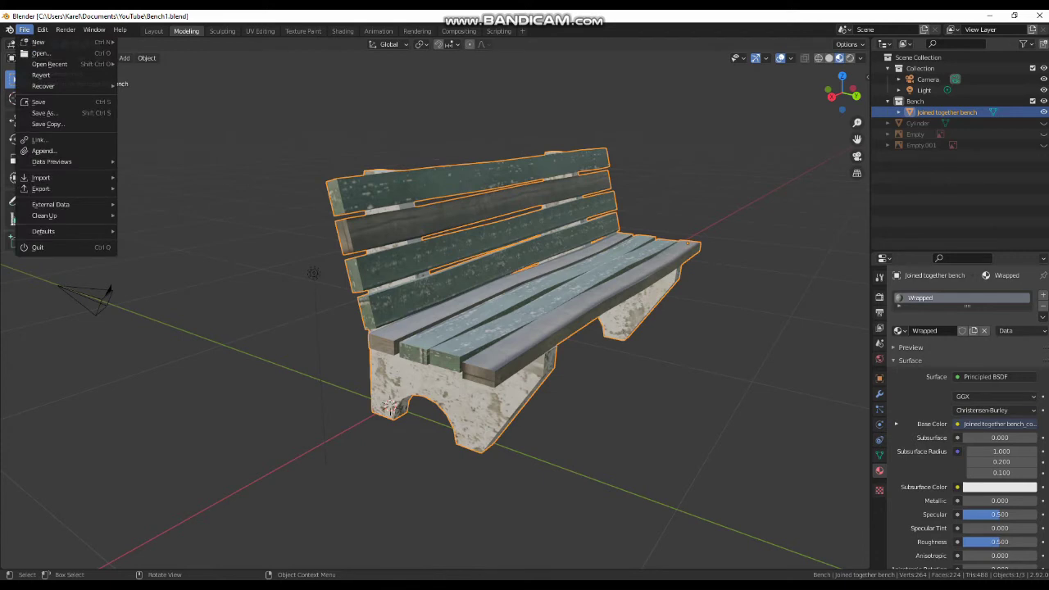
mouse_move(41, 188)
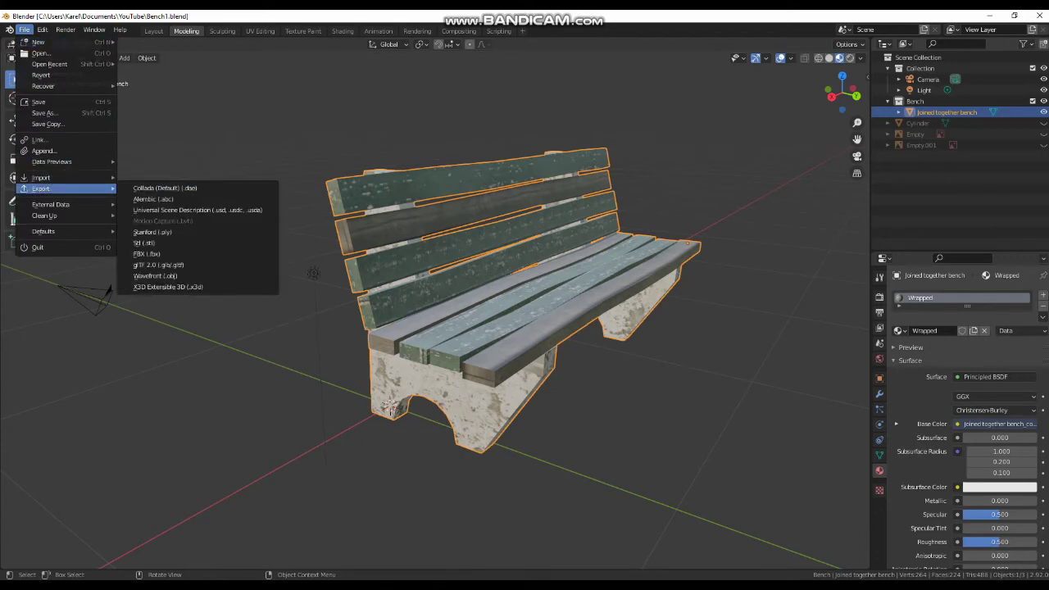
click(147, 254)
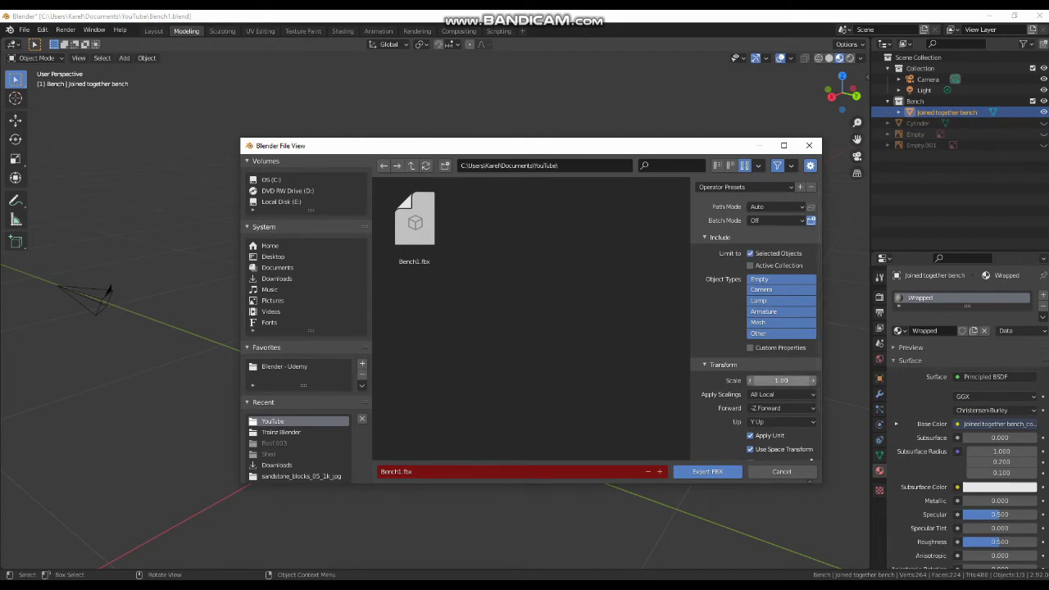
click(778, 380)
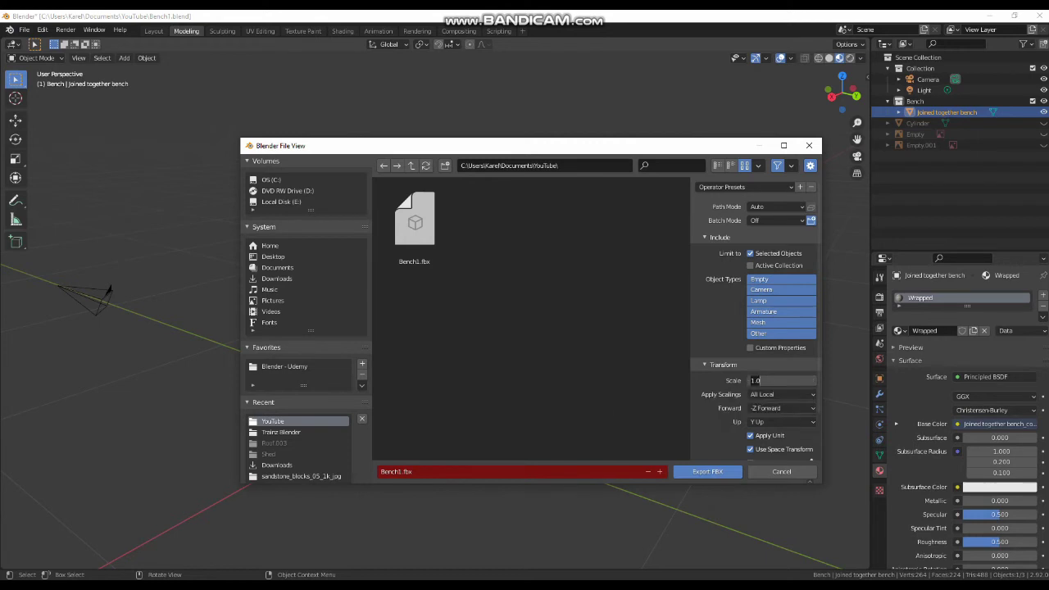
text(0.1)
key(Return)
click(395, 471)
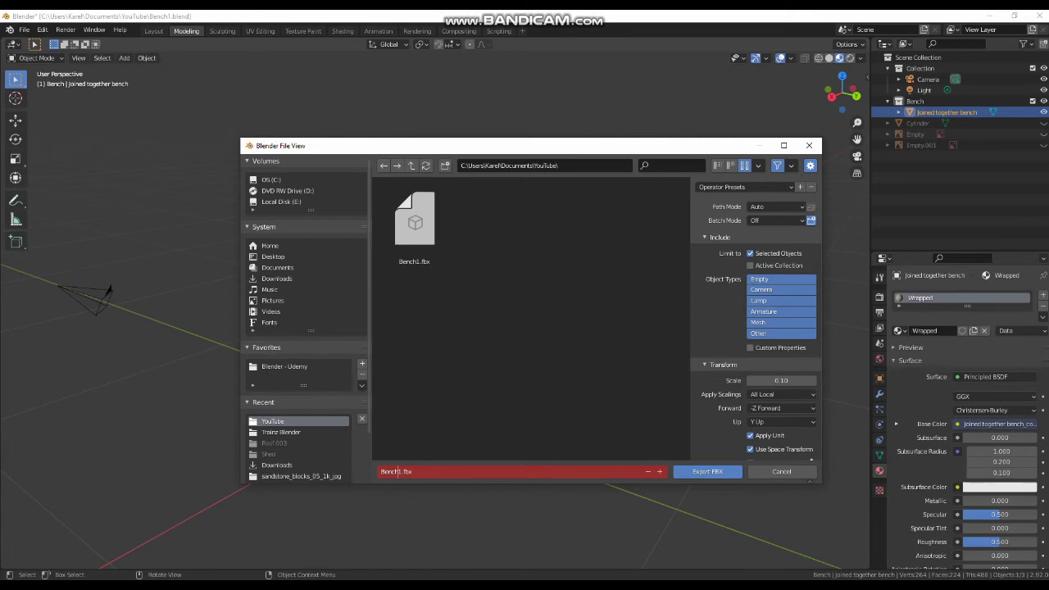
key(Return)
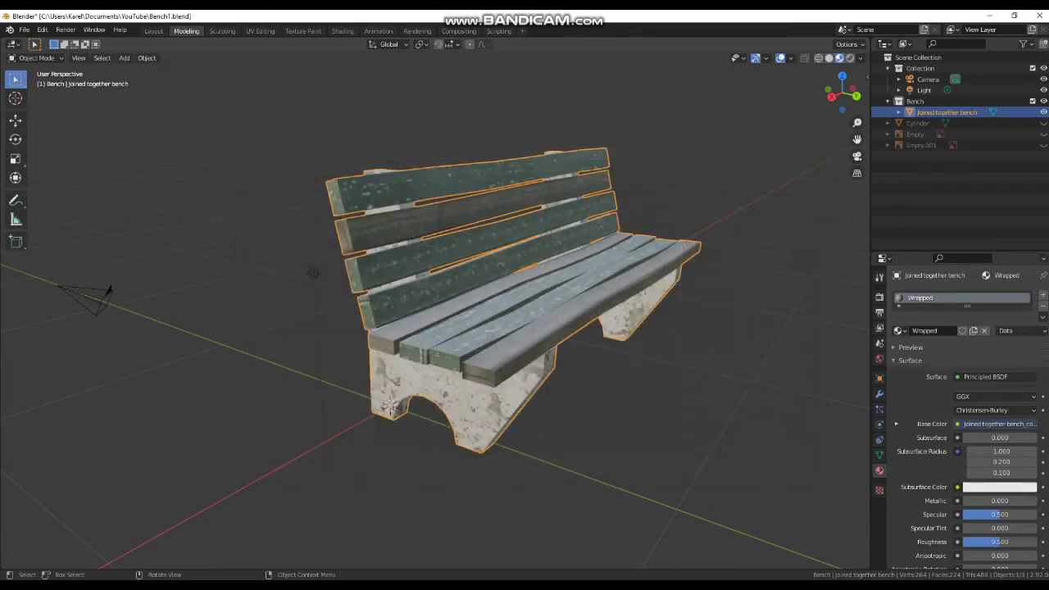
Switch to Roblox Studio, insert a MeshPart and load Bench2.fbx as its mesh, accepting the mesh's own location.
key(alt+Tab)
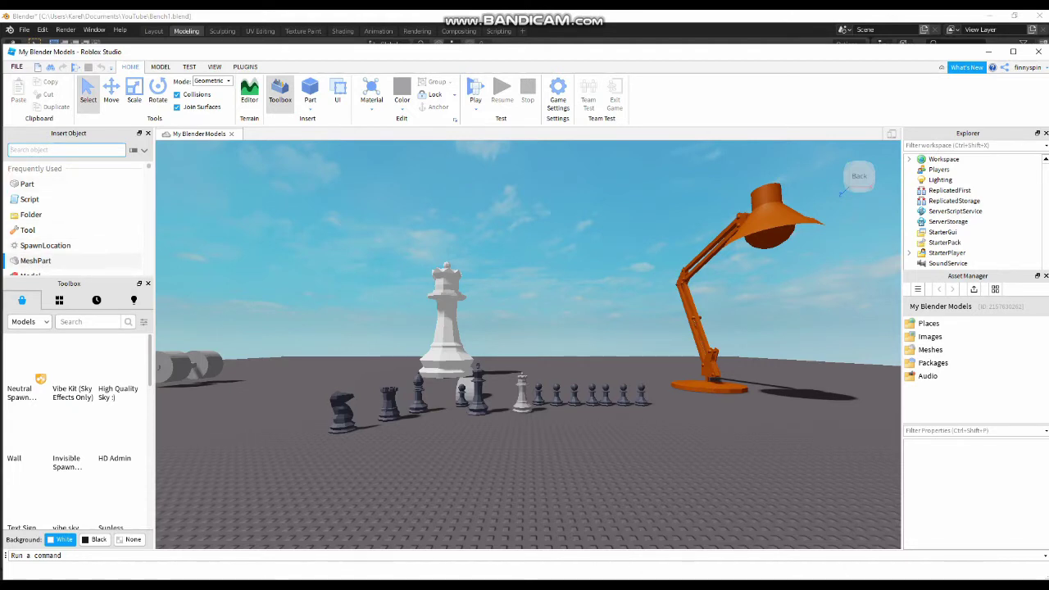
click(35, 261)
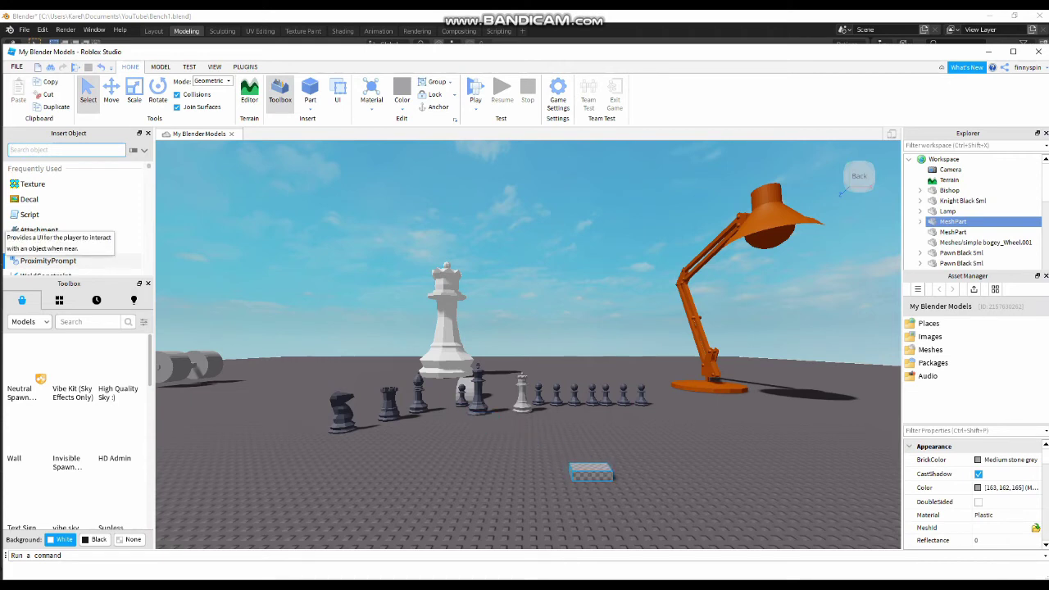
scroll(942, 487, down, 3)
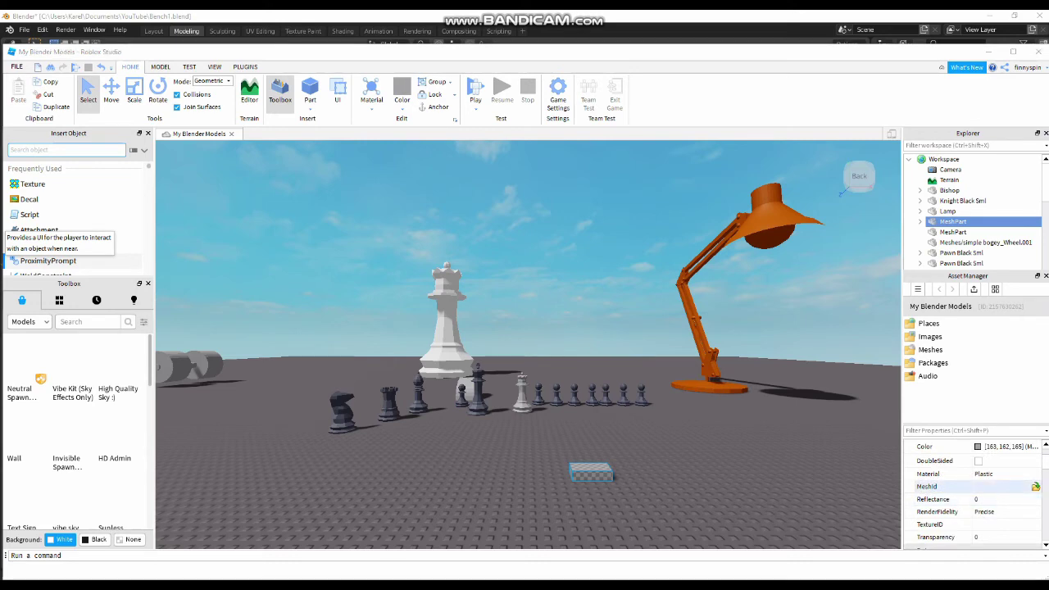
click(1035, 487)
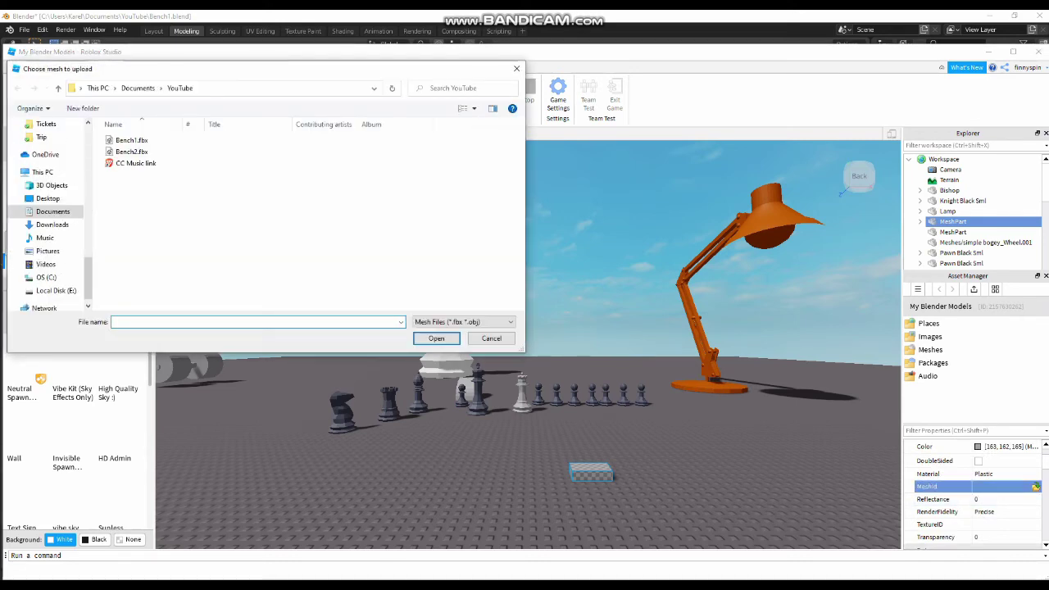
click(131, 151)
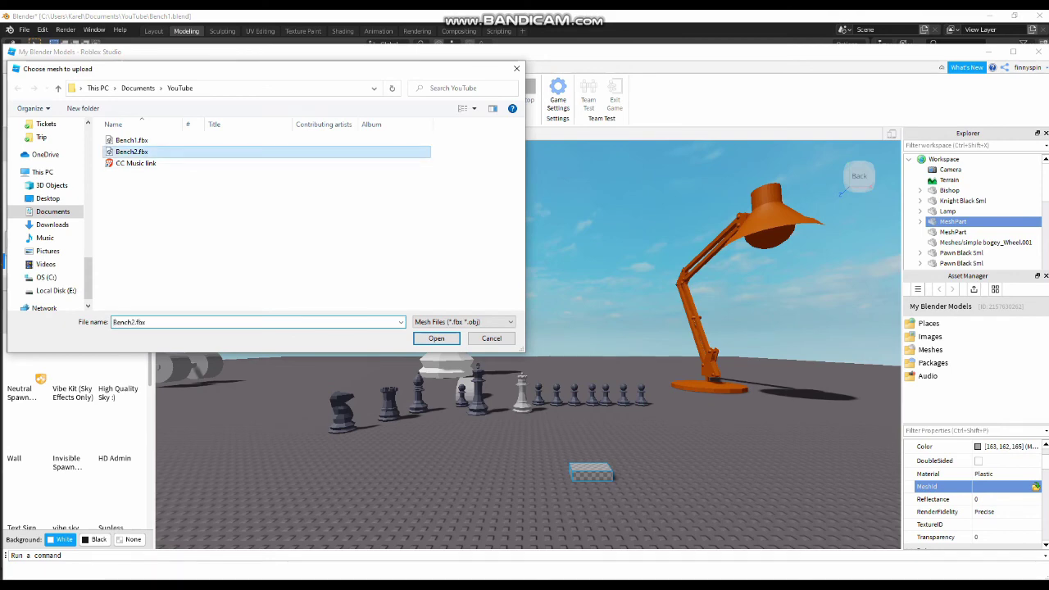
key(Return)
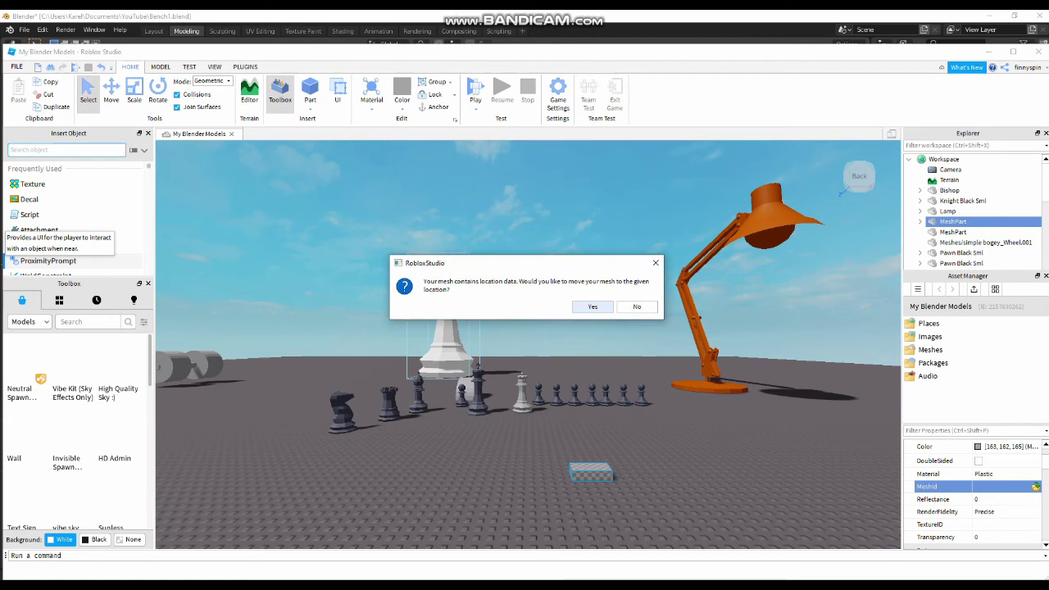
key(Return)
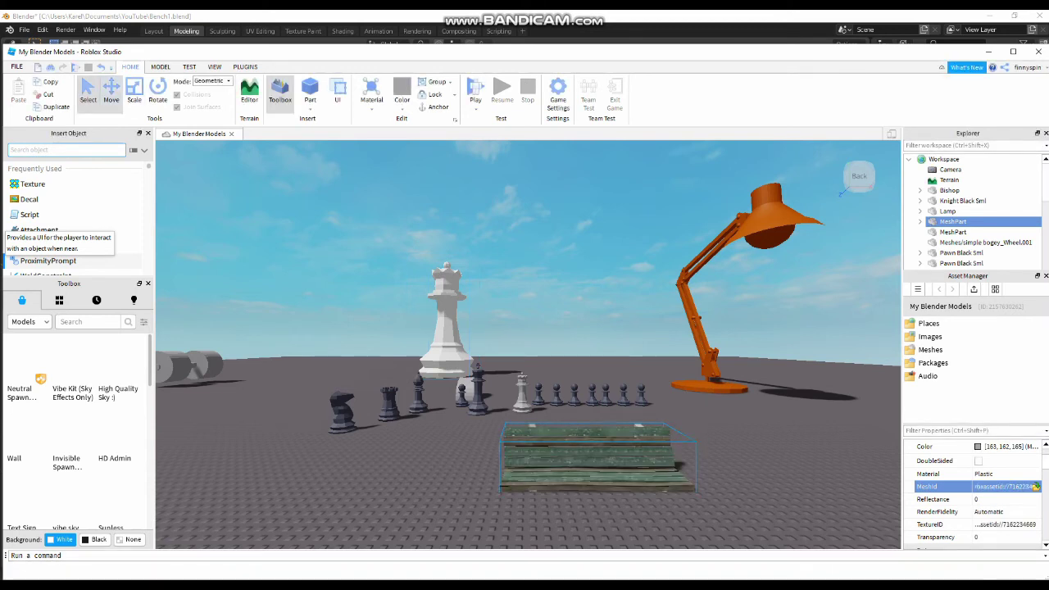
Move the imported bench vertically with the Move tool until its legs rest on the baseplate.
click(110, 90)
key(ctrl+t)
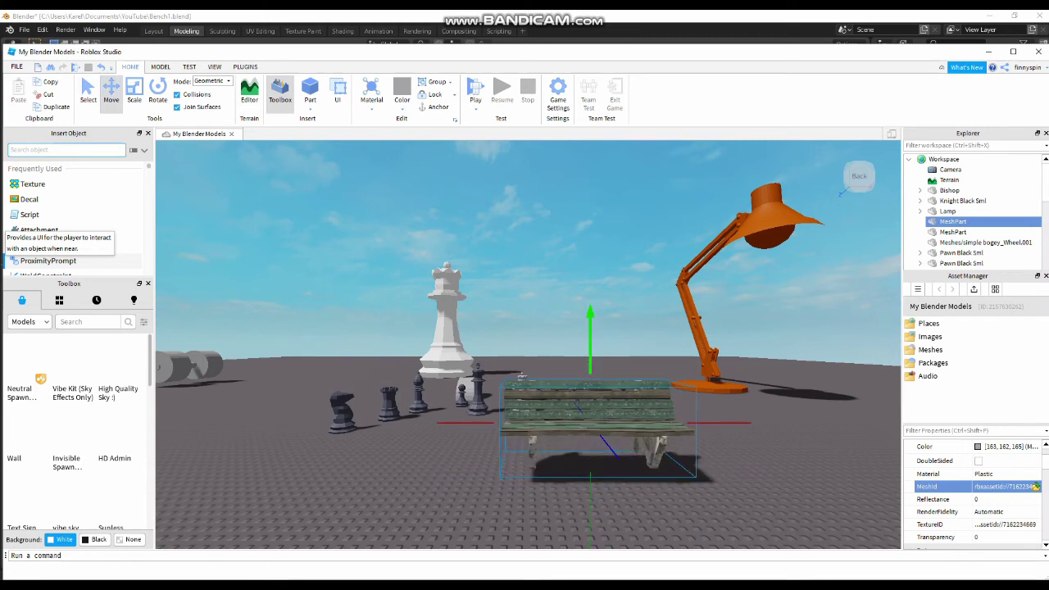
drag(590, 313, 590, 318)
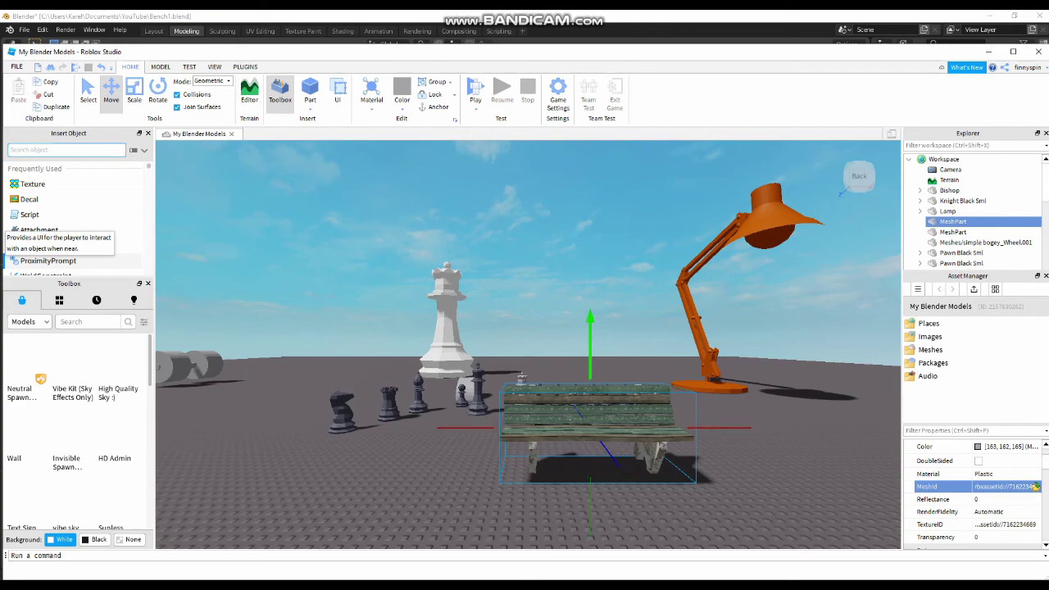
drag(702, 489, 702, 498)
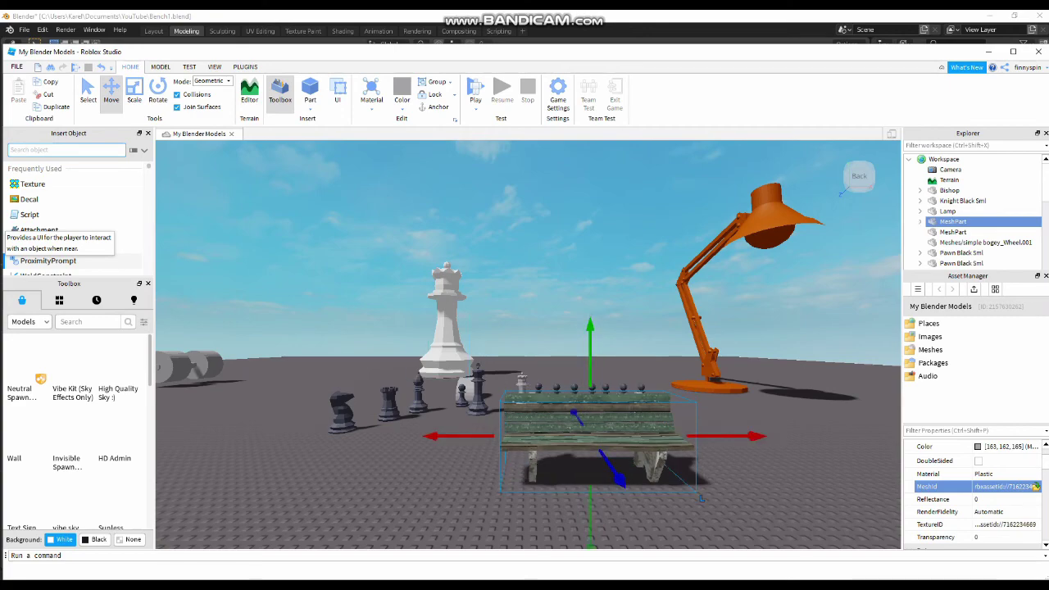
Playtest the place and walk the character over to the bench to examine its texture.
key(F5)
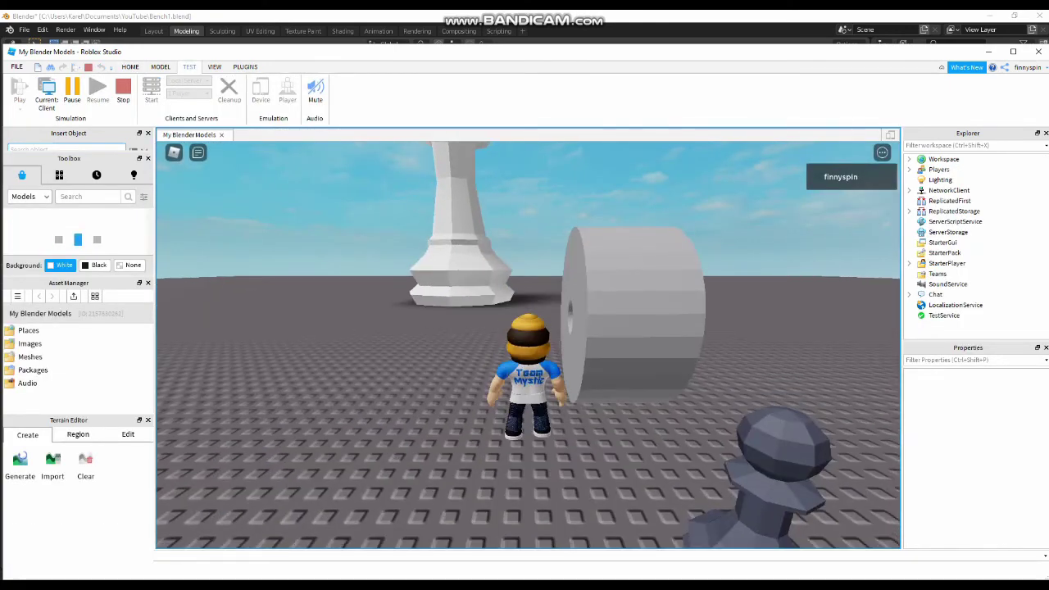
key(Left)
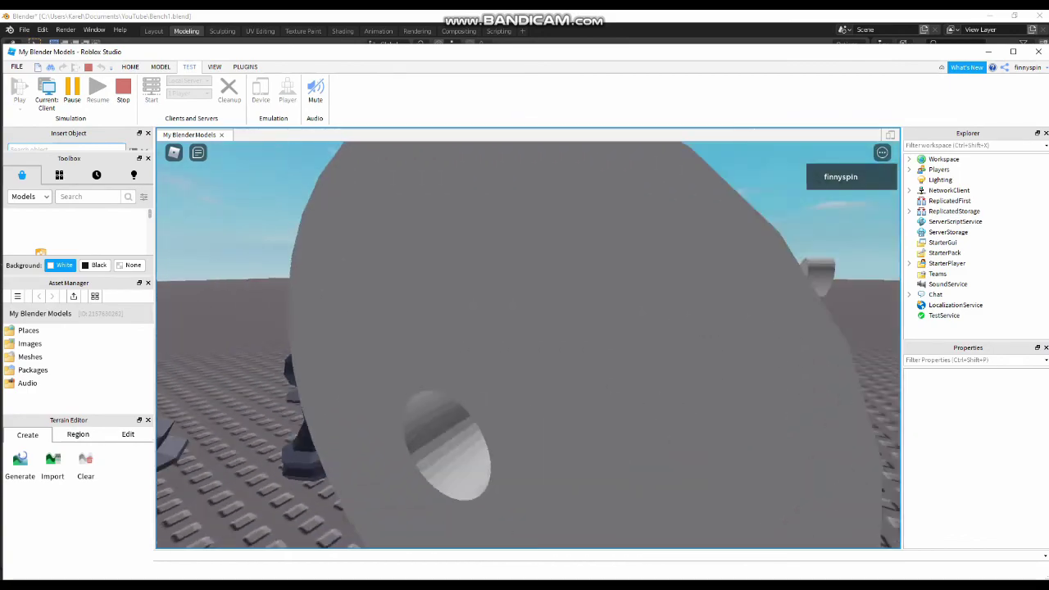
key(Up)
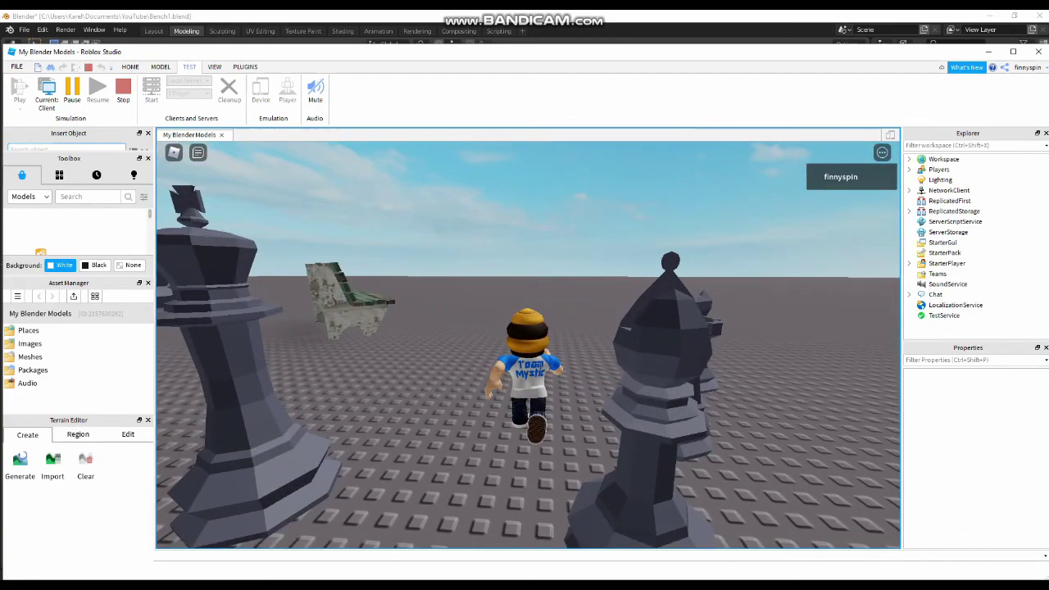
key(Up)
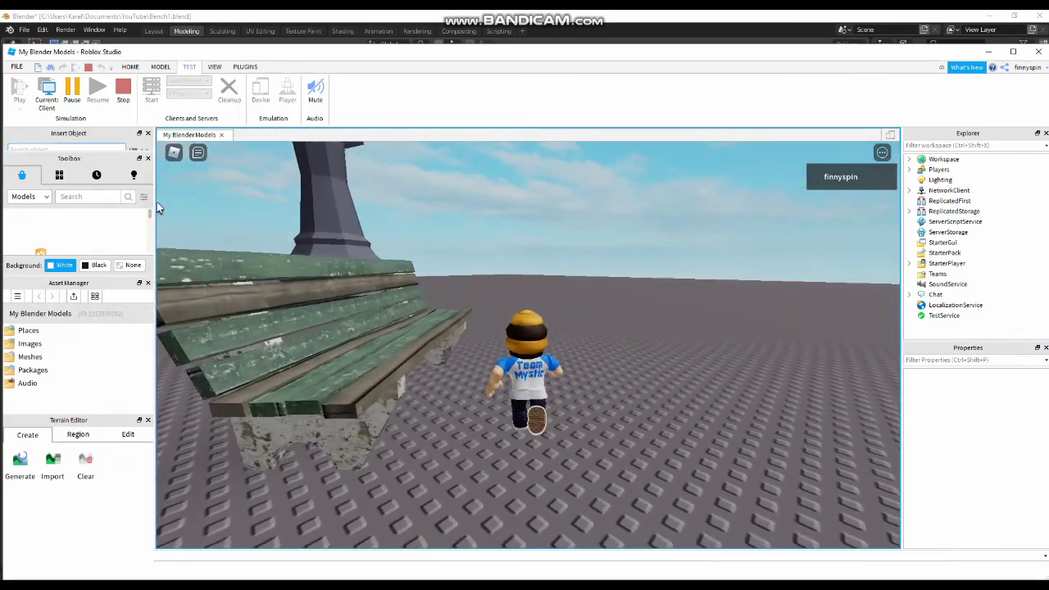
Turn the character toward the front of the bench and jump it up onto the seat.
key(Left)
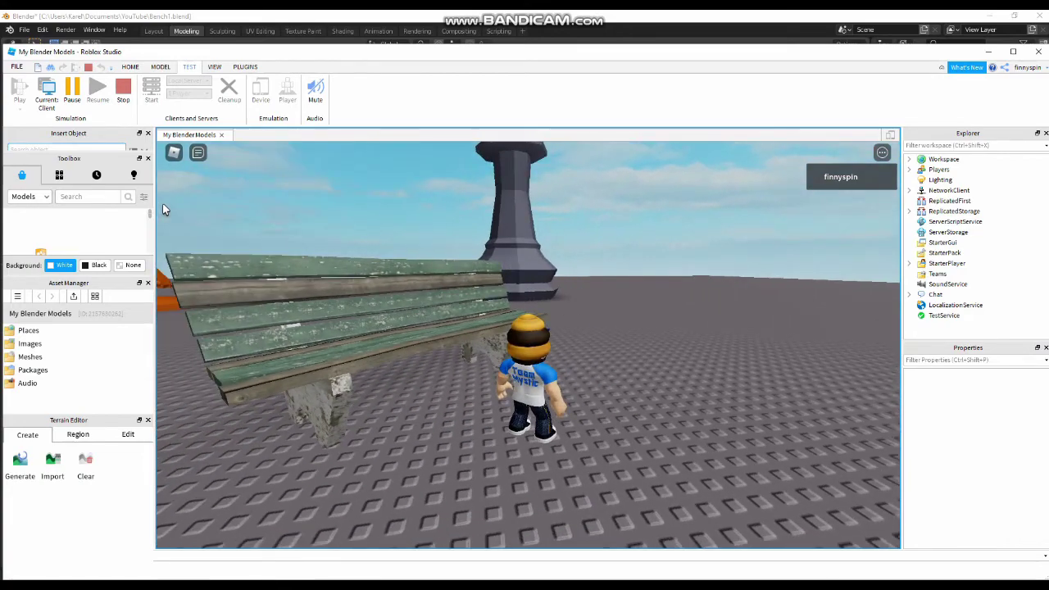
key(space)
key(Up)
key(space)
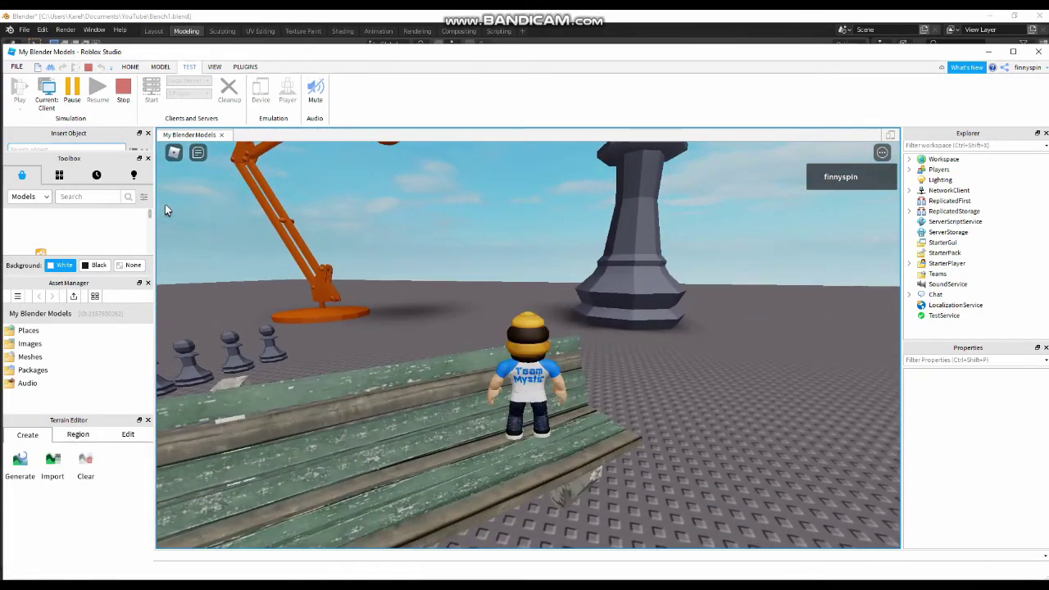
Turn the view around to the bench's back and walk the character off onto the ground behind it.
key(Left)
key(Up)
key(Left)
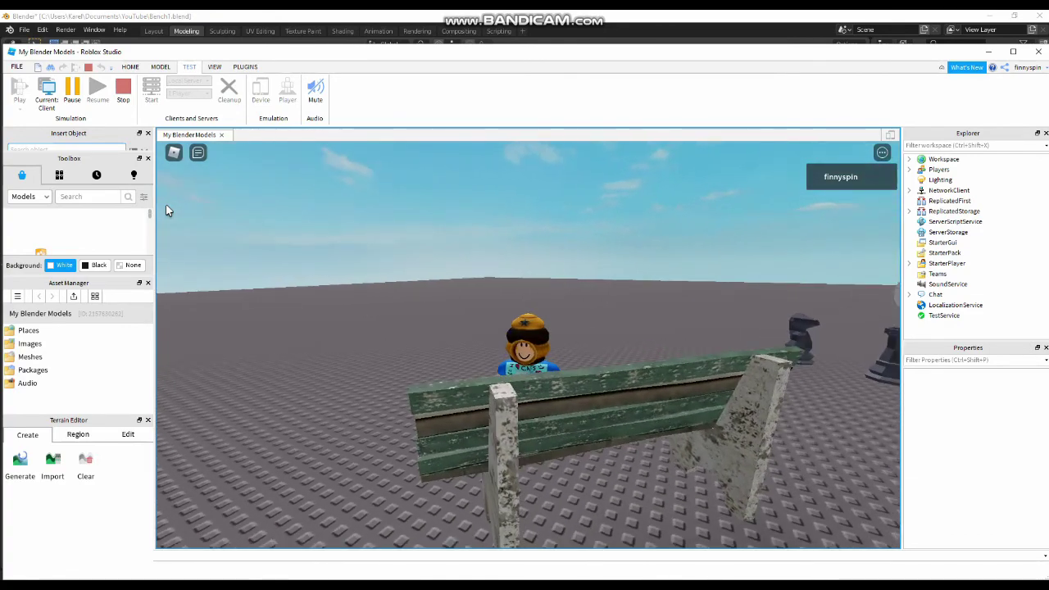
key(Left)
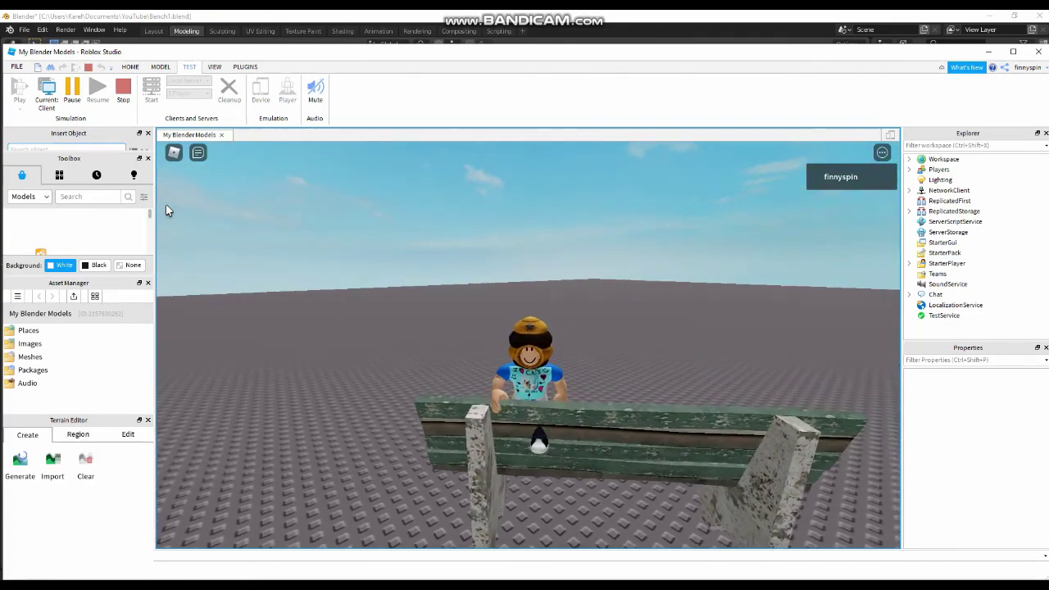
key(Down)
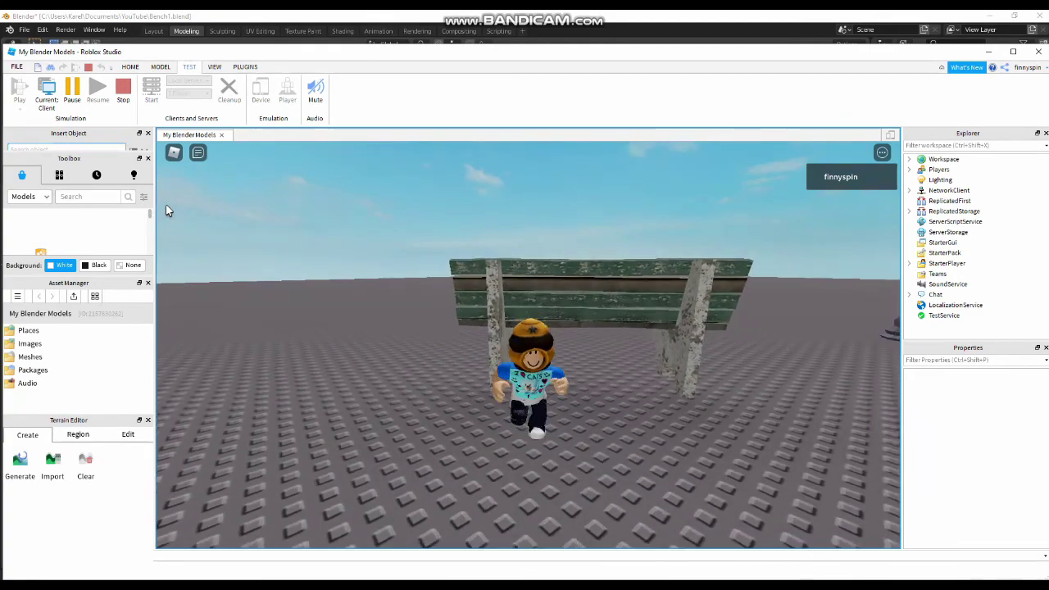
Examine the textured bench from near and far, from above, the front and the back, comparing it with the surrounding models.
scroll(167, 211, down, 5)
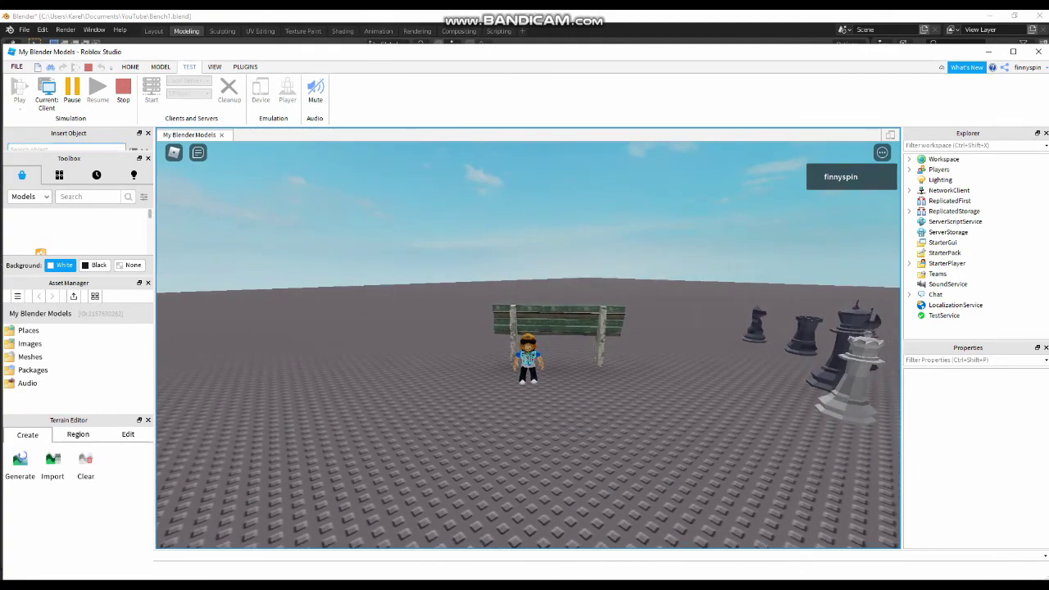
right_drag(690, 298, 691, 304)
scroll(690, 299, up, 5)
scroll(691, 299, down, 5)
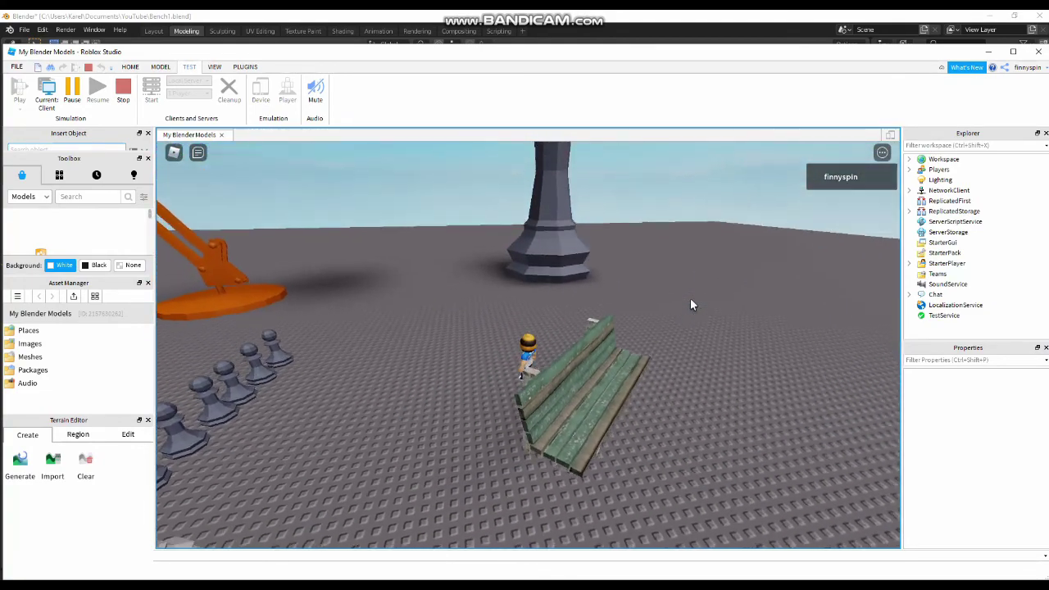
scroll(605, 449, down, 5)
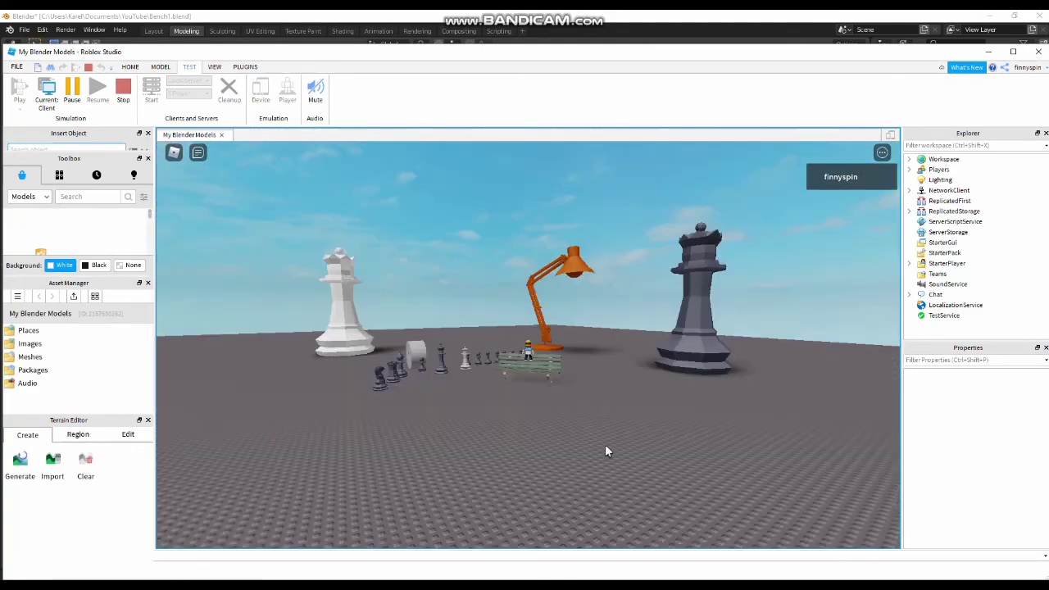
scroll(606, 448, up, 4)
scroll(609, 454, up, 3)
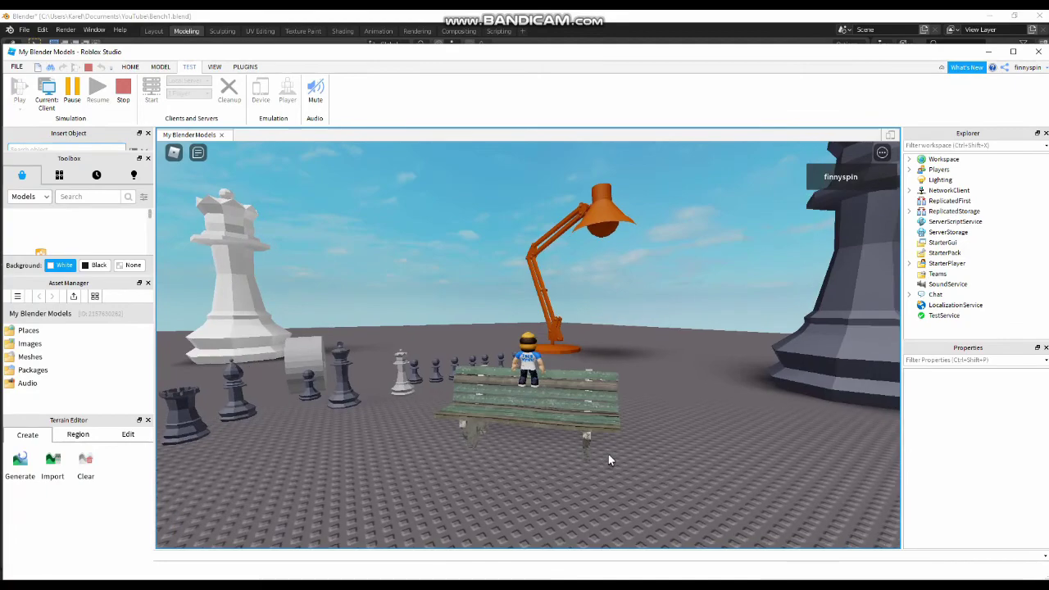
scroll(608, 456, up, 2)
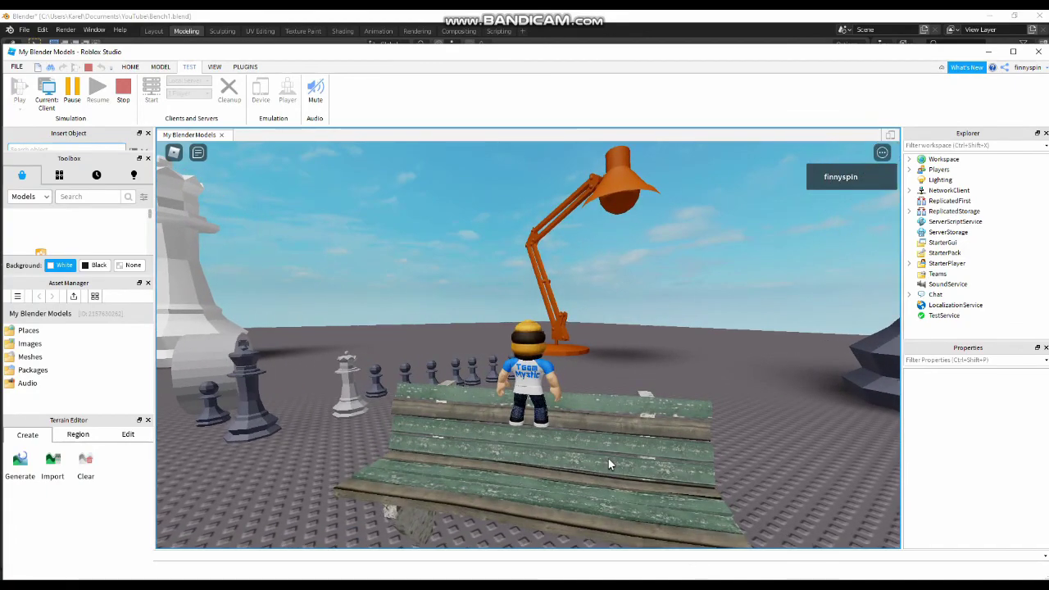
right_drag(769, 463, 768, 461)
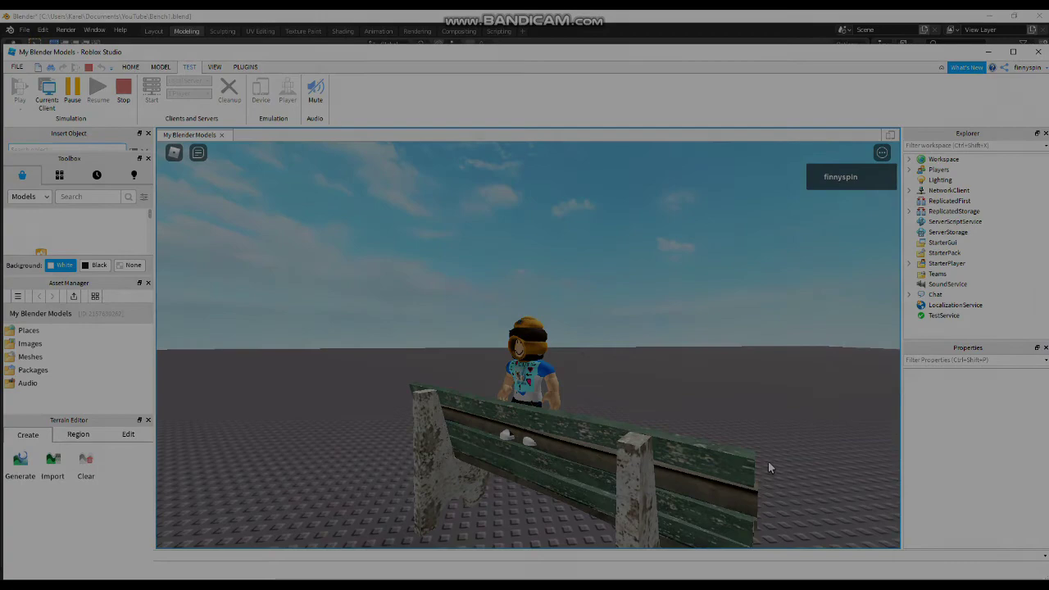